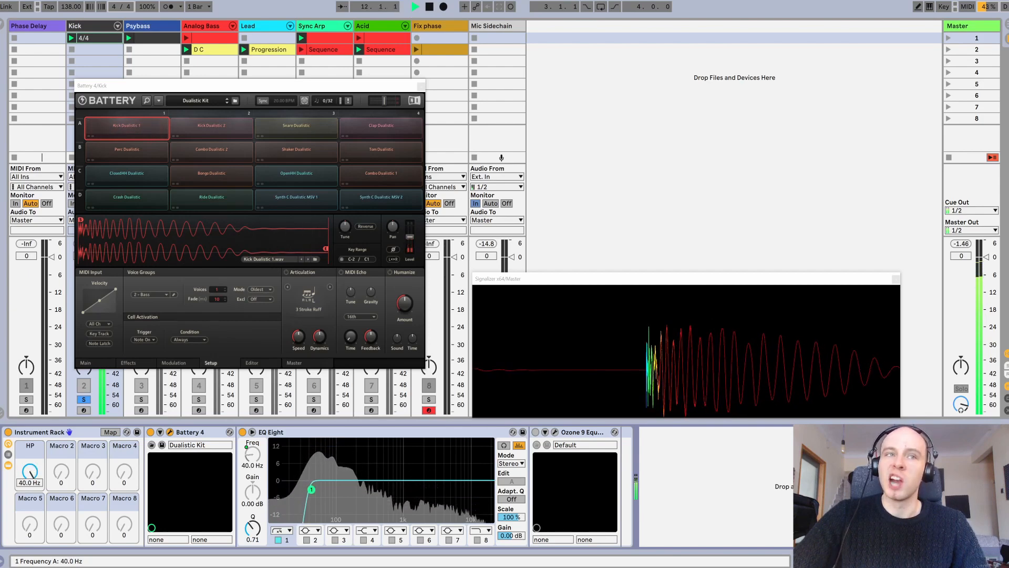
# Lower the kick rack's HP macro to 23.7 Hz and stop playback
pyautogui.moveTo(24, 480); pyautogui.dragTo(25, 496)
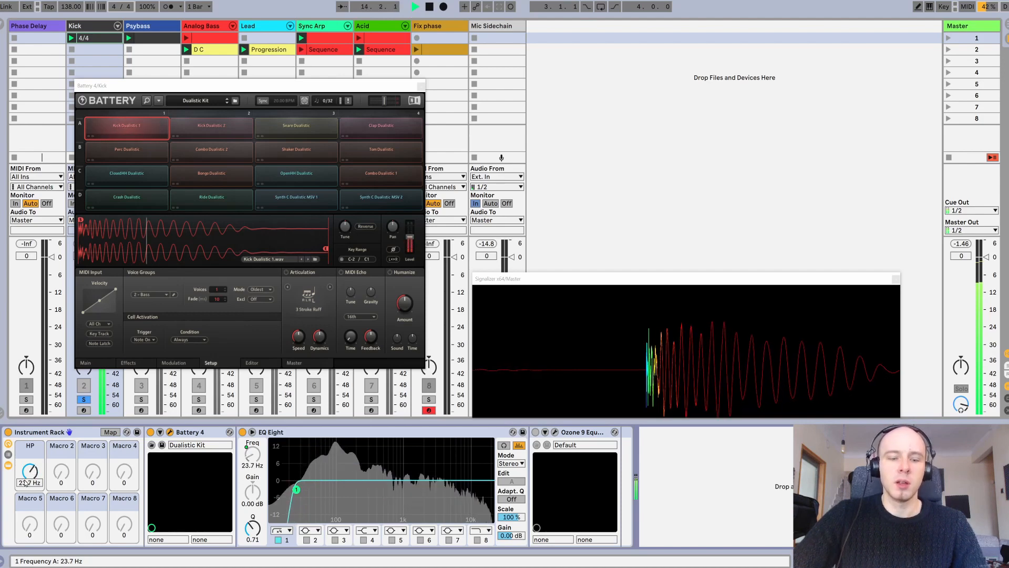
pyautogui.press('space')
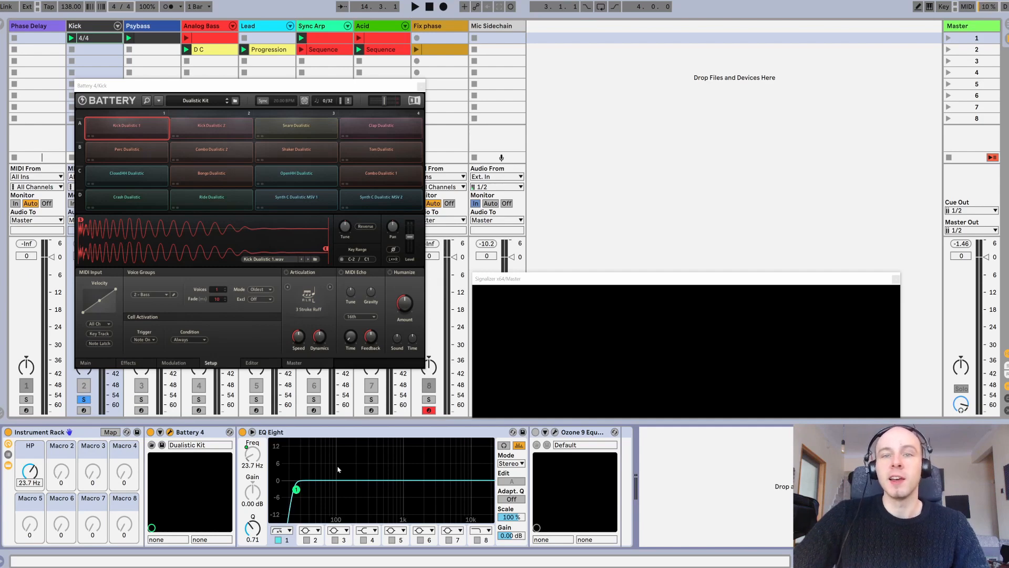
# Replace EQ Eight with Ozone 9 Equalizer on the kick, enable Show Extra Curves and keep only the Phase Response curve displayed
pyautogui.click(554, 432)
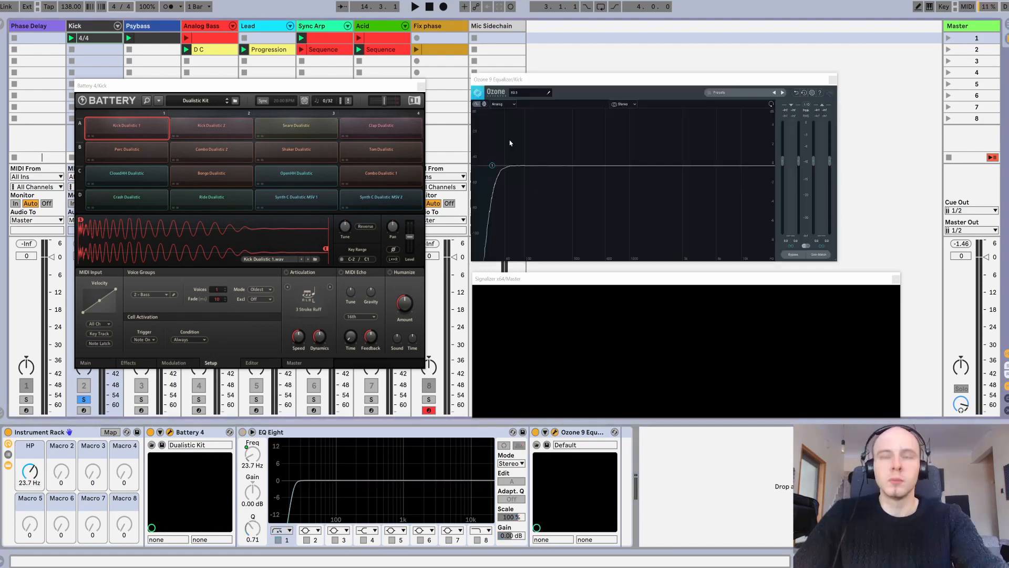
pyautogui.click(812, 93)
pyautogui.click(201, 19)
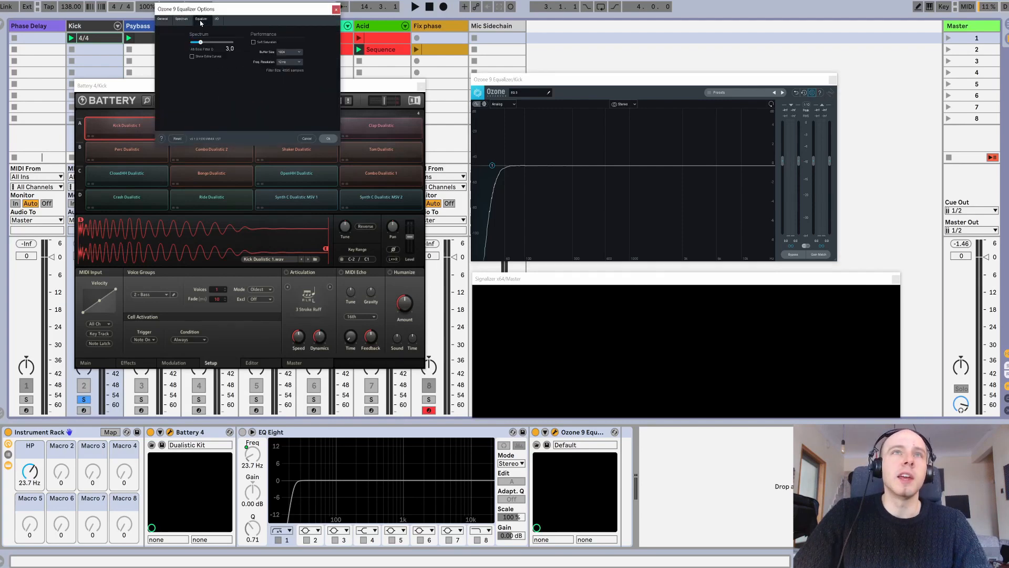
pyautogui.click(192, 57)
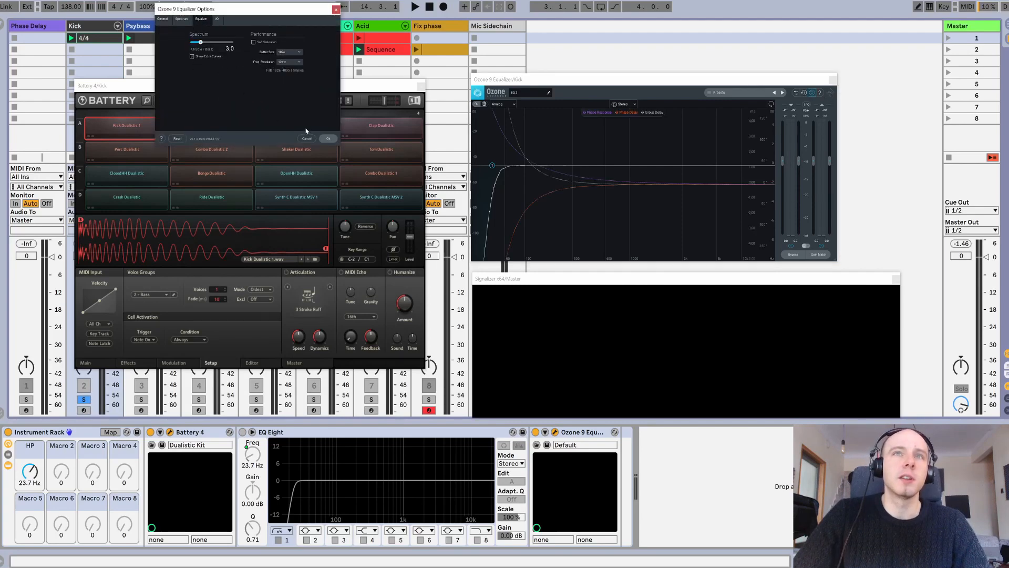
pyautogui.click(328, 139)
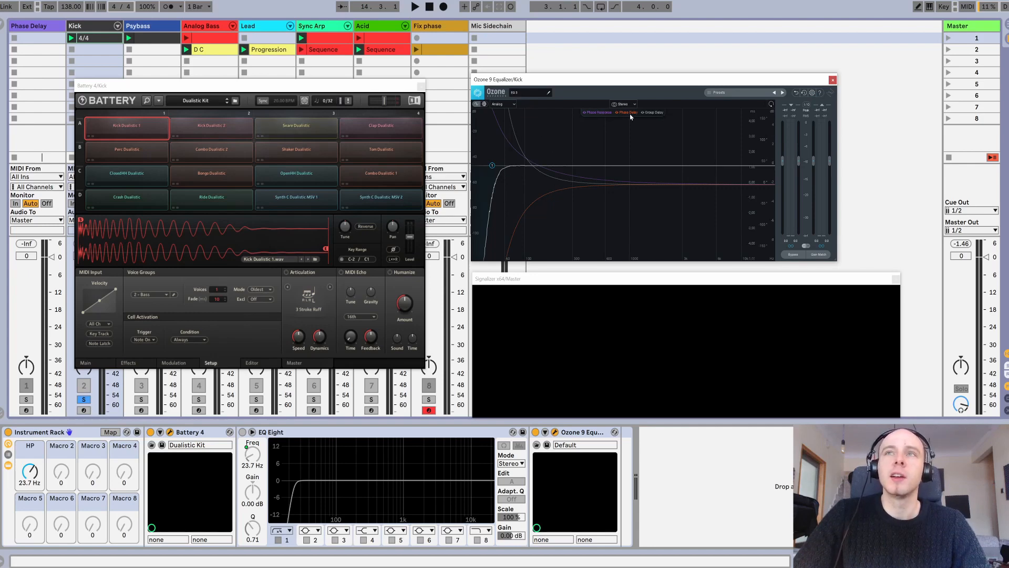
pyautogui.click(652, 112)
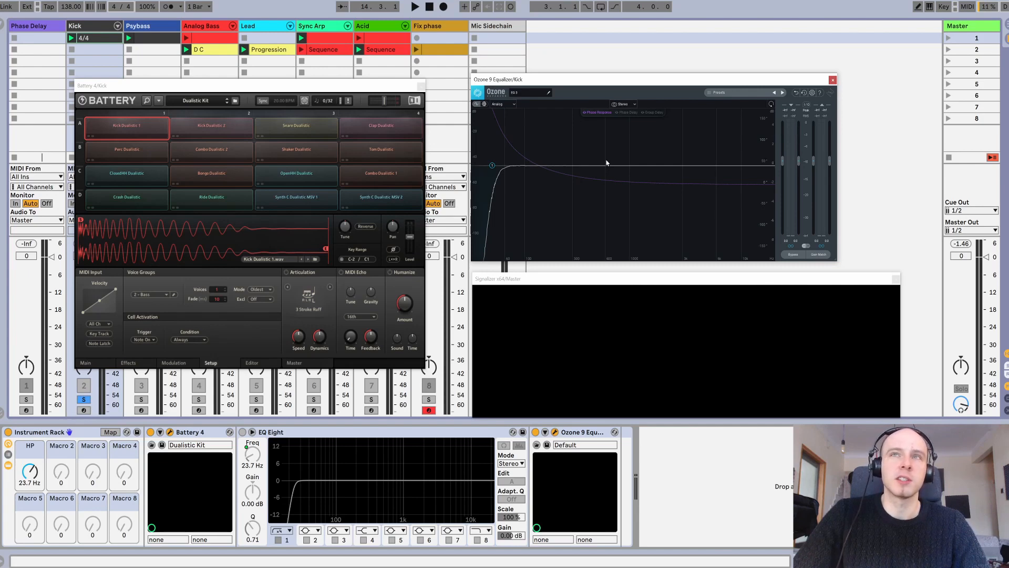
# Play the kick, select the high-pass band in its Ozone equalizer and stop playback
pyautogui.press('space')
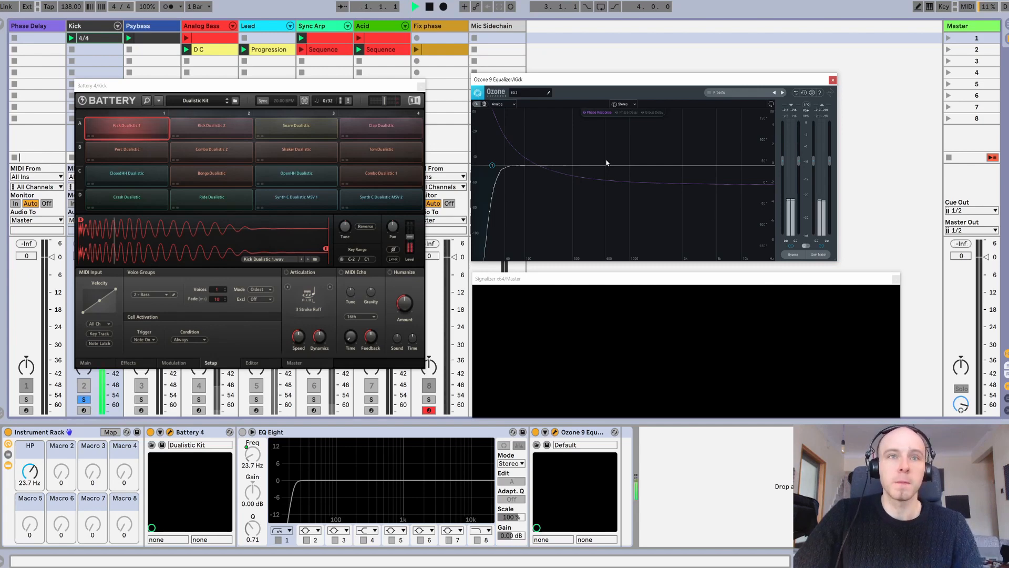
pyautogui.click(492, 166)
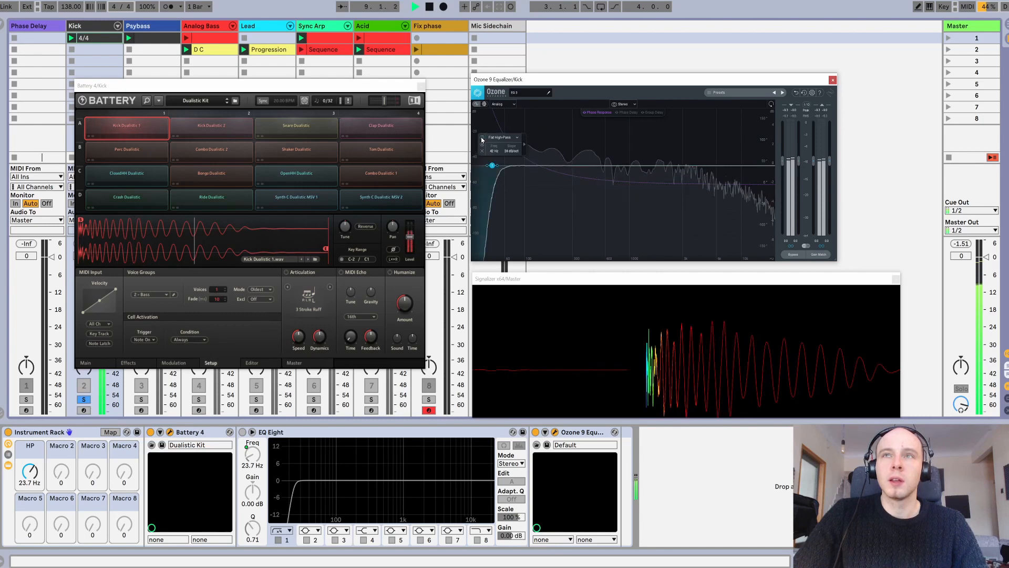
pyautogui.press('space')
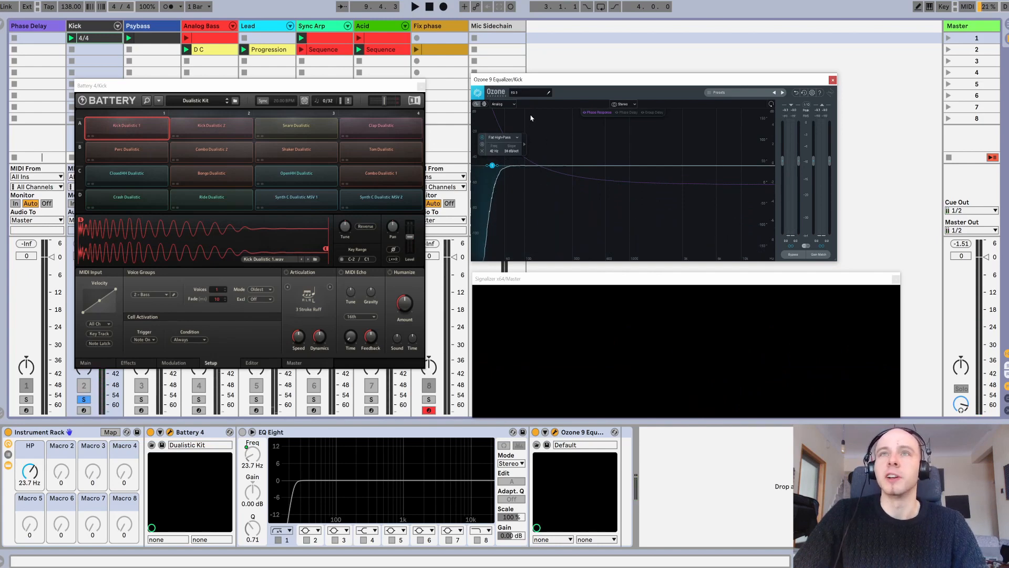
# Compare the kick equalizer's phase response by changing its mode to Digital and back to Analog
pyautogui.click(508, 104)
pyautogui.click(499, 120)
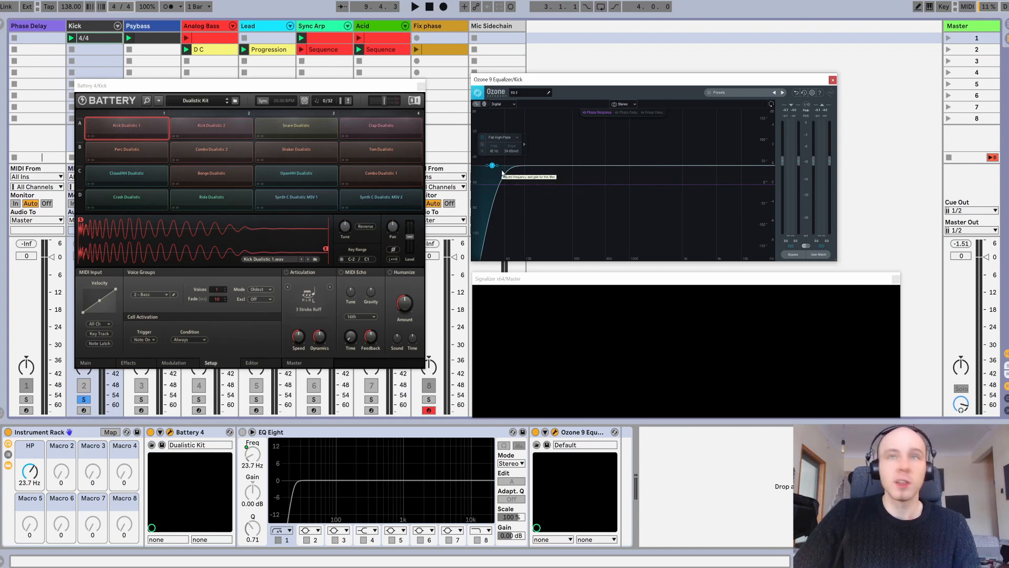
pyautogui.click(506, 105)
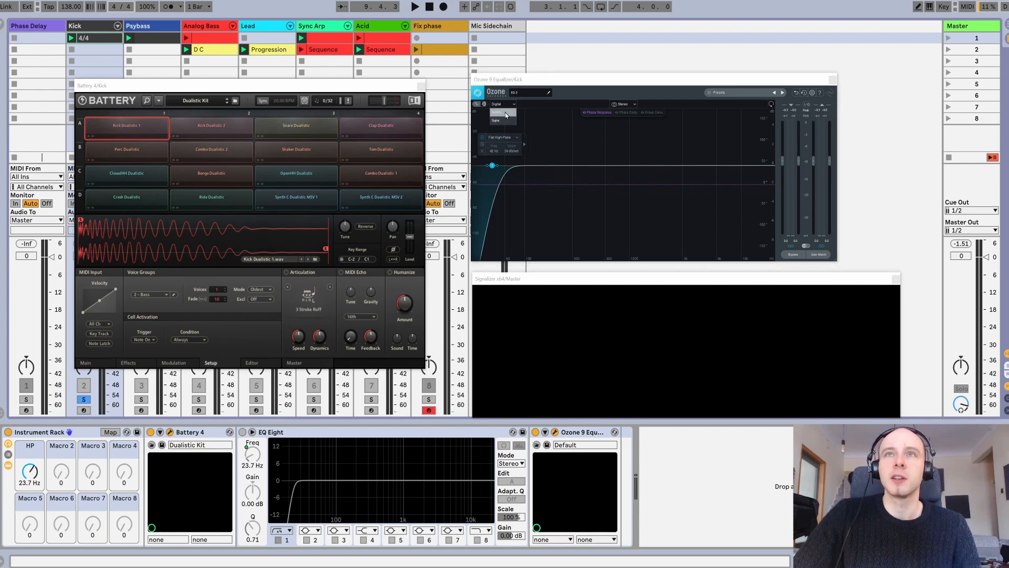
pyautogui.click(500, 111)
# Play the kick and lower the Analog high-pass cutoff to about 30 Hz
pyautogui.press('space')
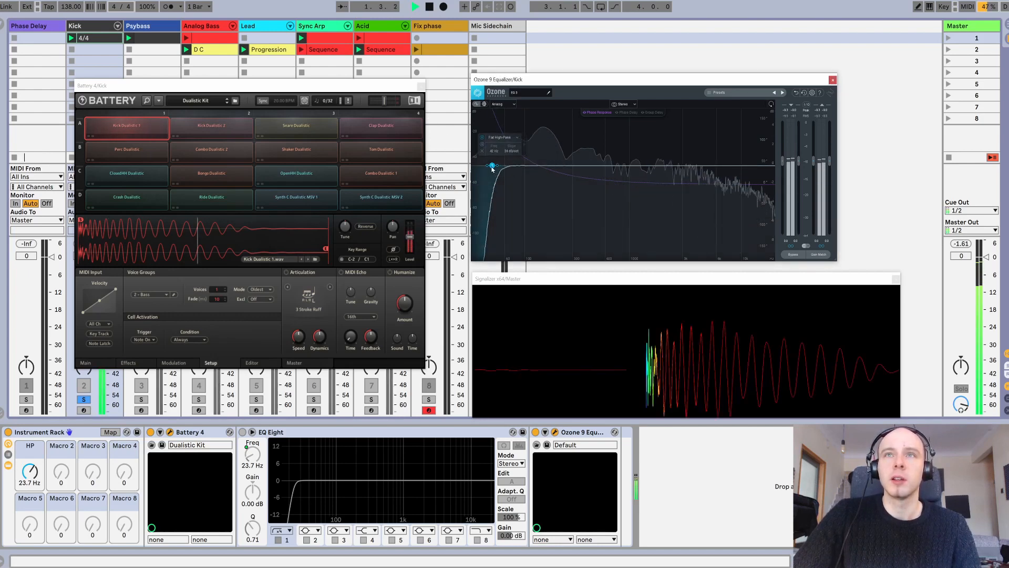
pyautogui.moveTo(492, 165)
pyautogui.mouseDown()
pyautogui.moveTo(467, 170)
pyautogui.moveTo(525, 170)
pyautogui.moveTo(478, 173)
pyautogui.mouseUp()
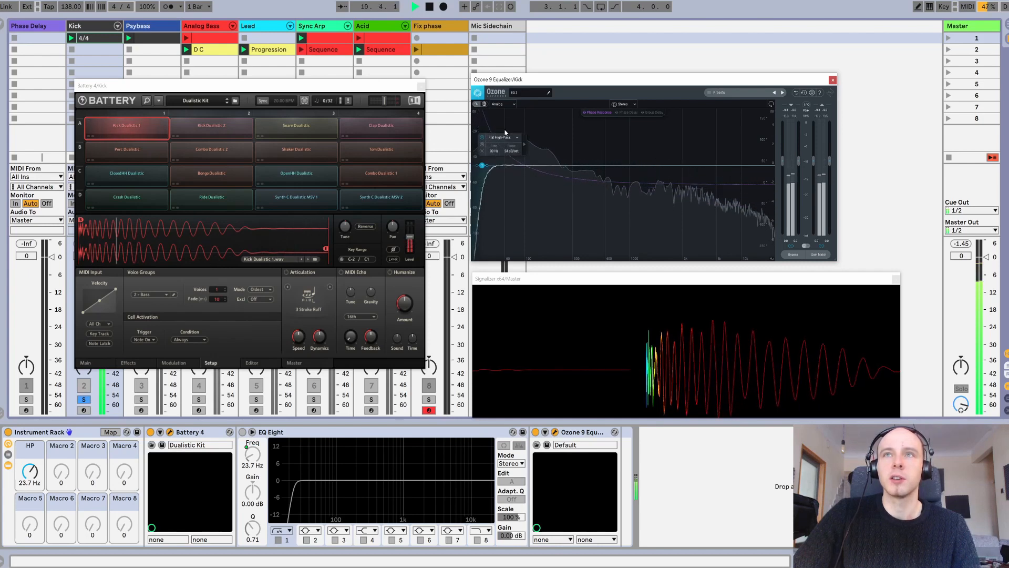
# Change the kick equalizer to Digital mode and lower the high-pass cutoff to about 21 Hz
pyautogui.click(500, 104)
pyautogui.click(499, 121)
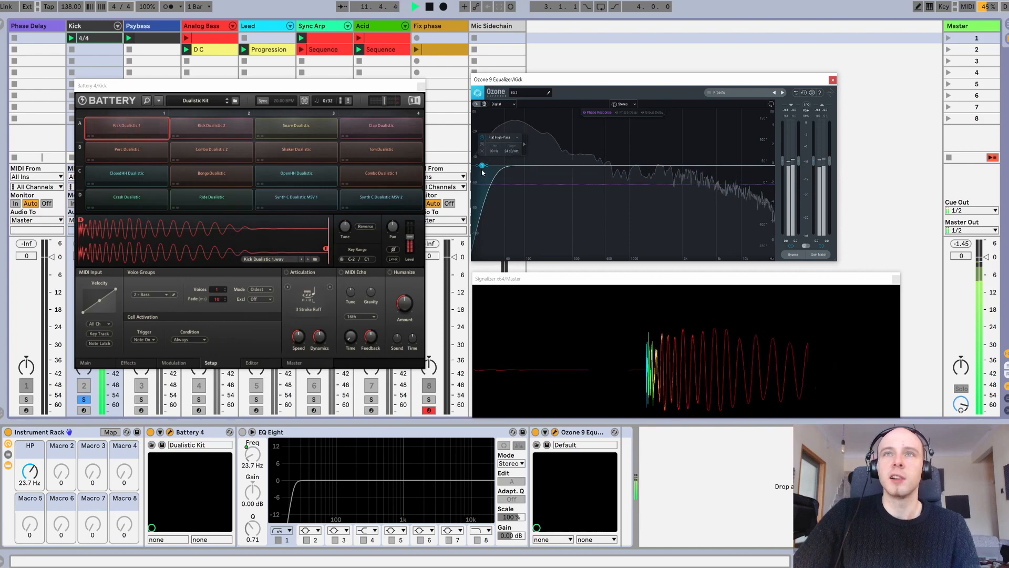
pyautogui.moveTo(482, 165)
pyautogui.mouseDown()
pyautogui.moveTo(477, 172)
pyautogui.moveTo(504, 172)
pyautogui.moveTo(474, 174)
pyautogui.moveTo(505, 174)
pyautogui.moveTo(474, 174)
pyautogui.mouseUp()
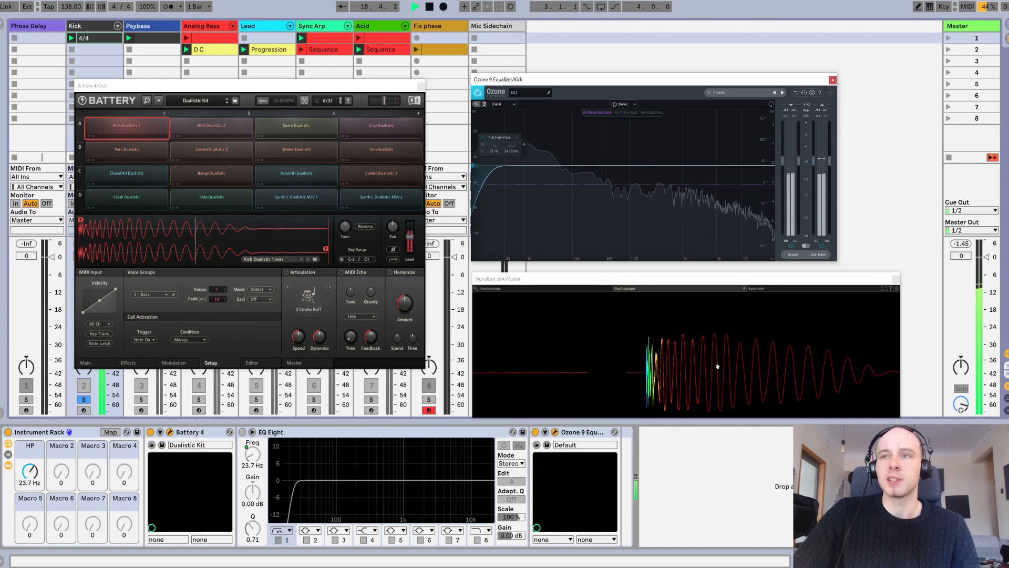
pyautogui.moveTo(473, 167)
pyautogui.mouseDown()
pyautogui.moveTo(518, 166)
pyautogui.moveTo(467, 172)
pyautogui.mouseUp()
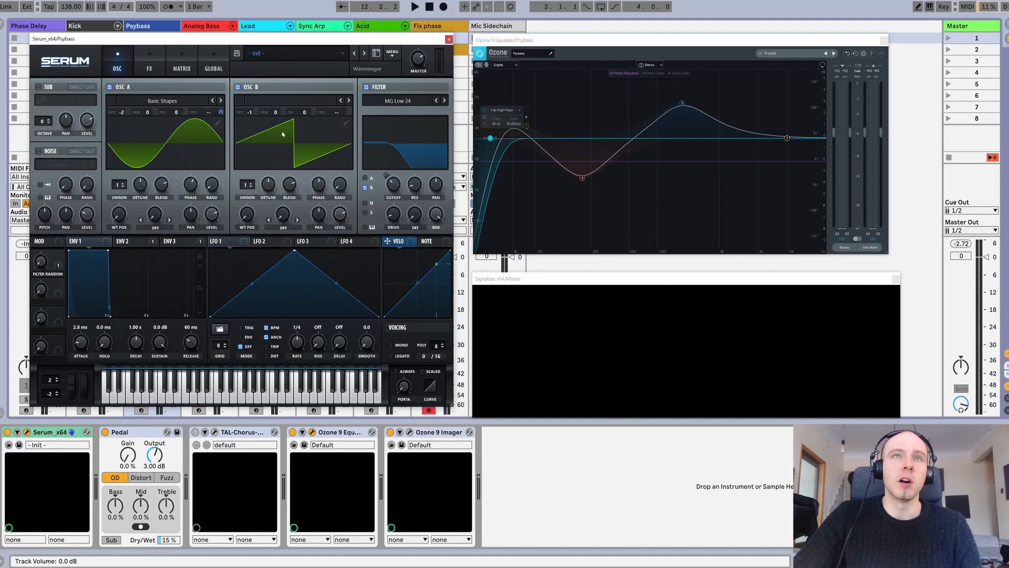
# Play the Psybass and toggle its equalizer's high-pass band to compare the waveform
pyautogui.press('space')
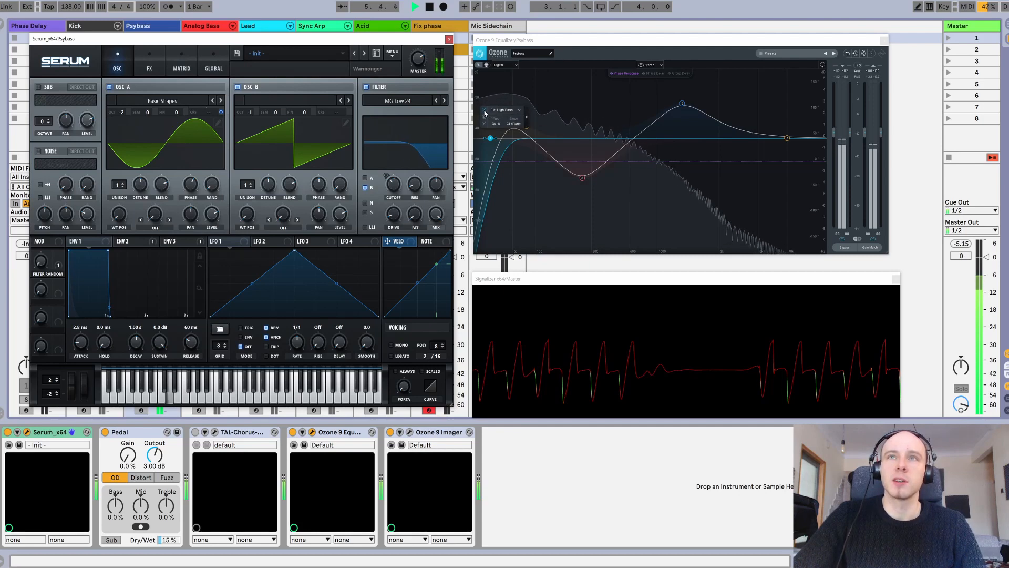
pyautogui.click(485, 111)
pyautogui.click(484, 111)
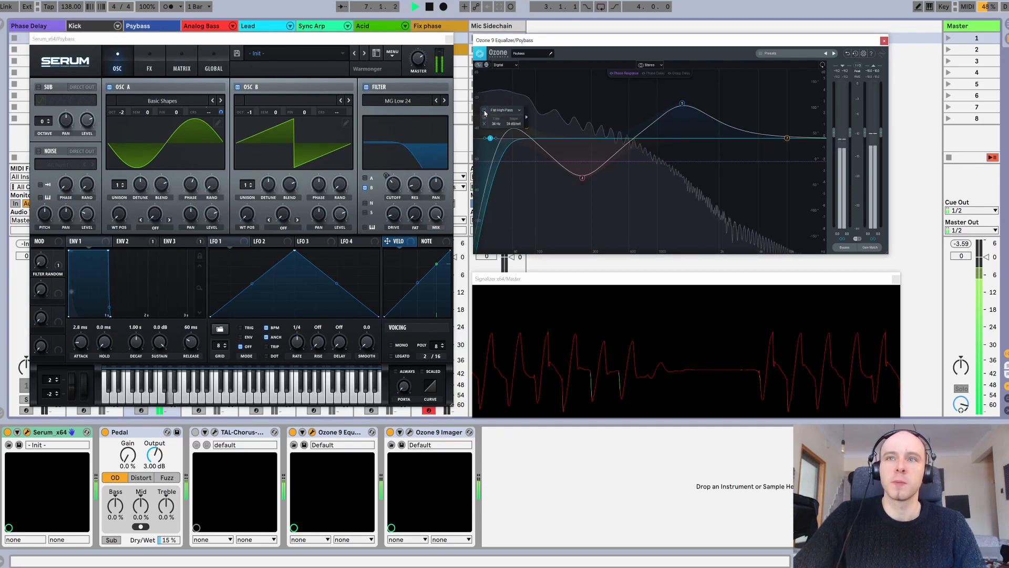
# Compare the Psybass waveform with the equalizer in Analog and Digital modes, and close the Serum window
pyautogui.click(502, 66)
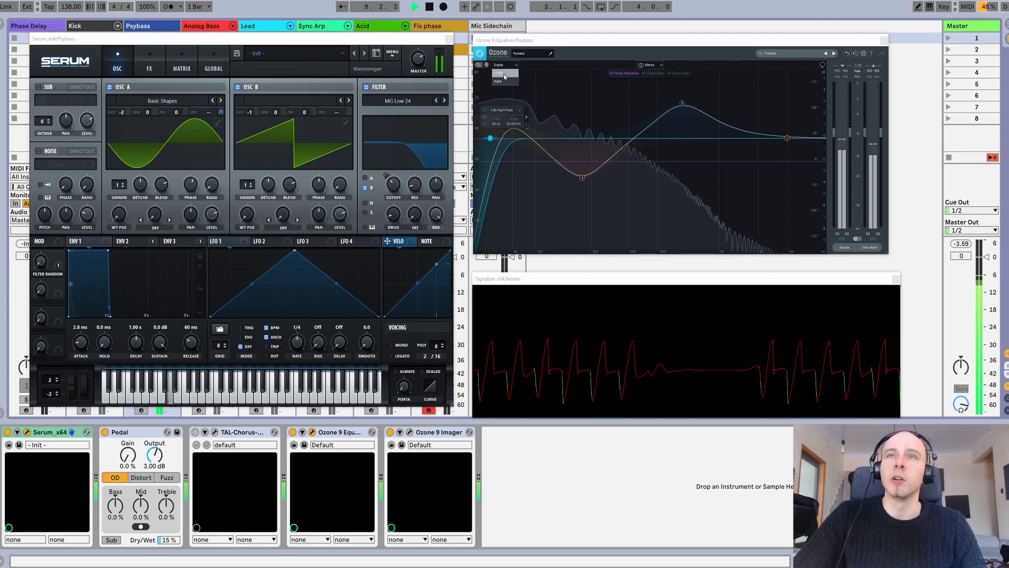
pyautogui.click(504, 74)
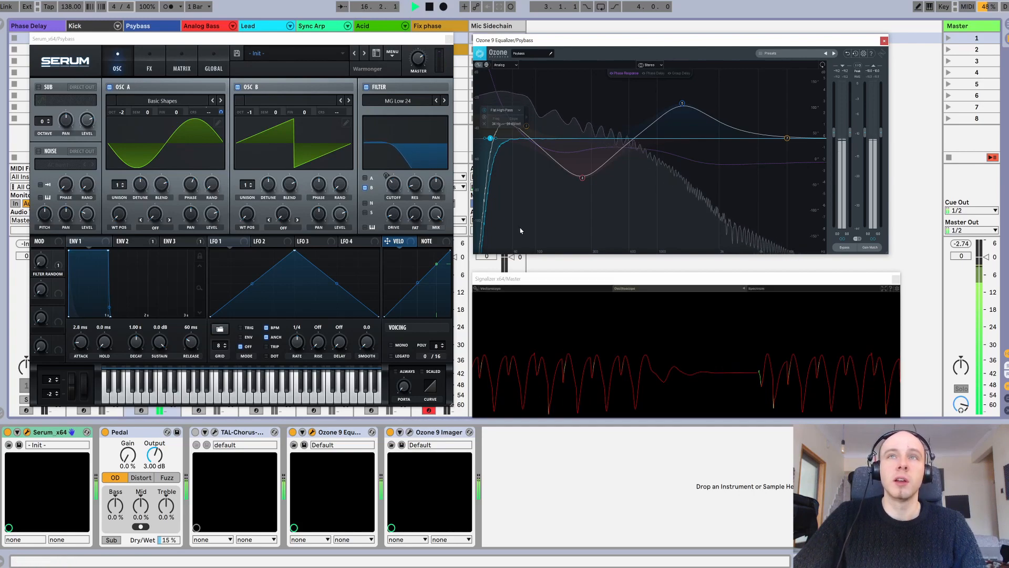
pyautogui.click(448, 40)
pyautogui.click(504, 65)
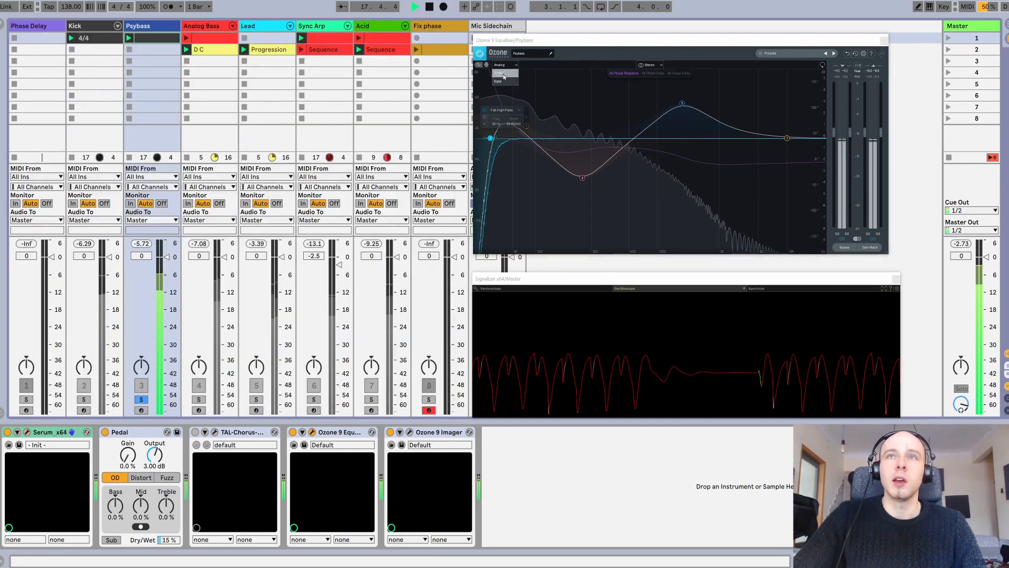
pyautogui.click(502, 81)
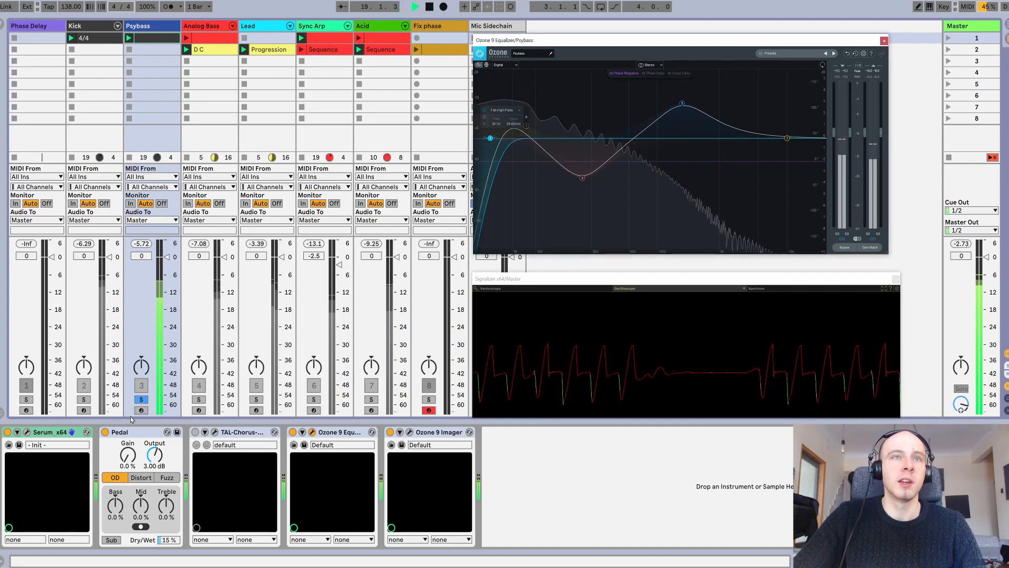
# Reset the Psybass peak level and replay the track with the equalizer in Digital mode
pyautogui.press('space')
pyautogui.click(142, 244)
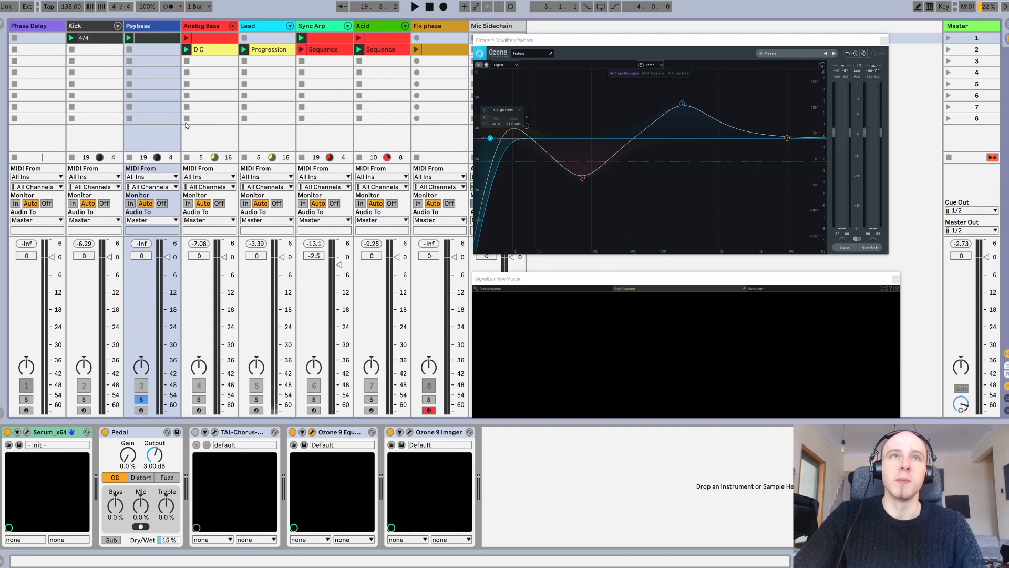
pyautogui.press('space')
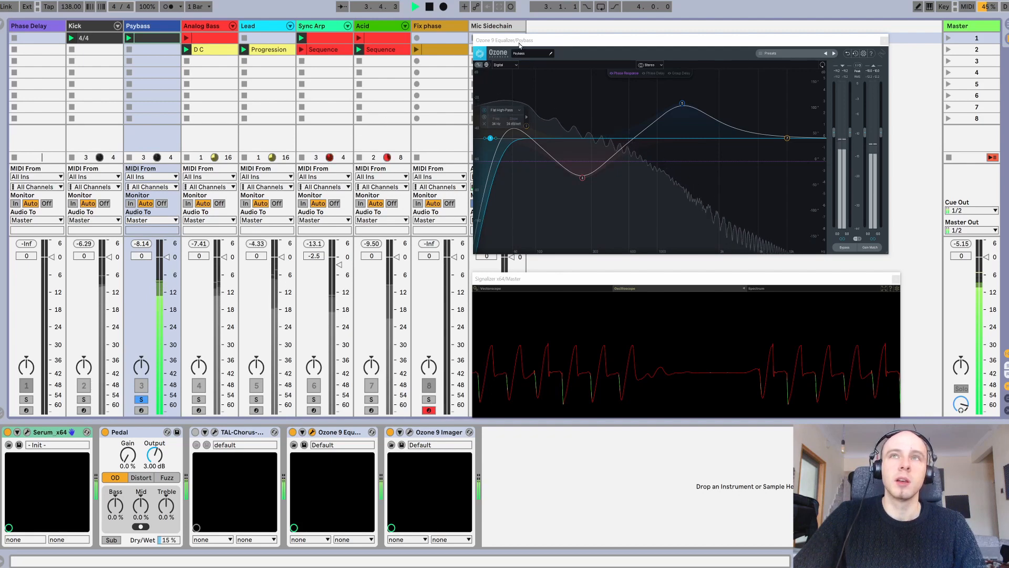
# Check the Psybass peak with the equalizer in Analog mode, stop and reset the peak level, and return the equalizer to Digital
pyautogui.click(506, 74)
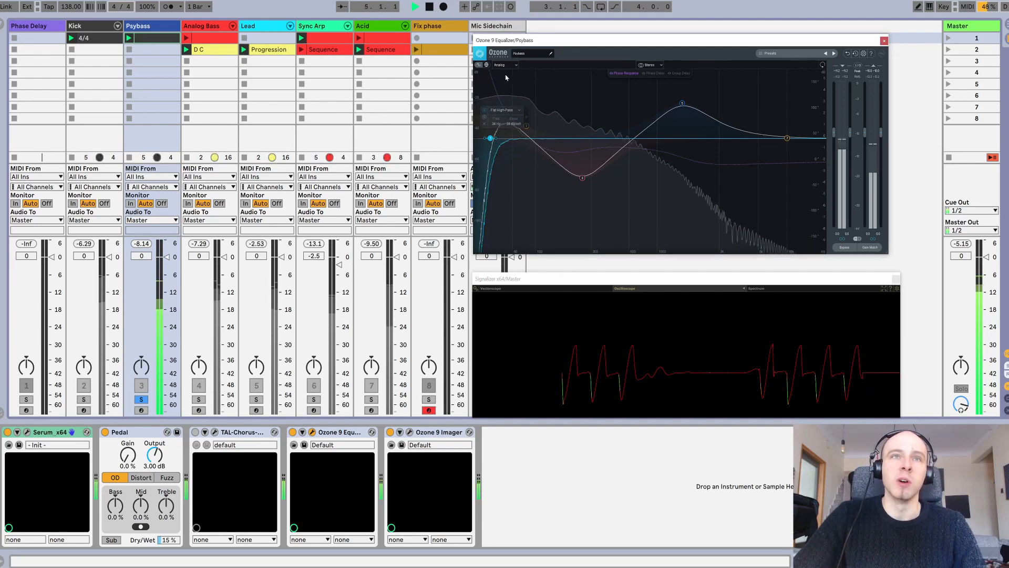
pyautogui.press('space')
pyautogui.click(142, 244)
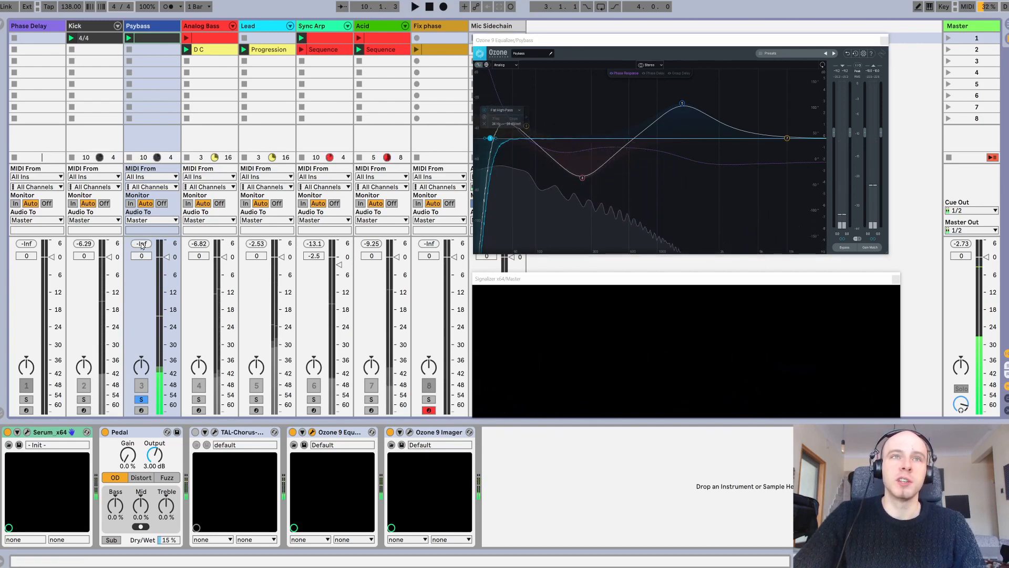
pyautogui.click(509, 66)
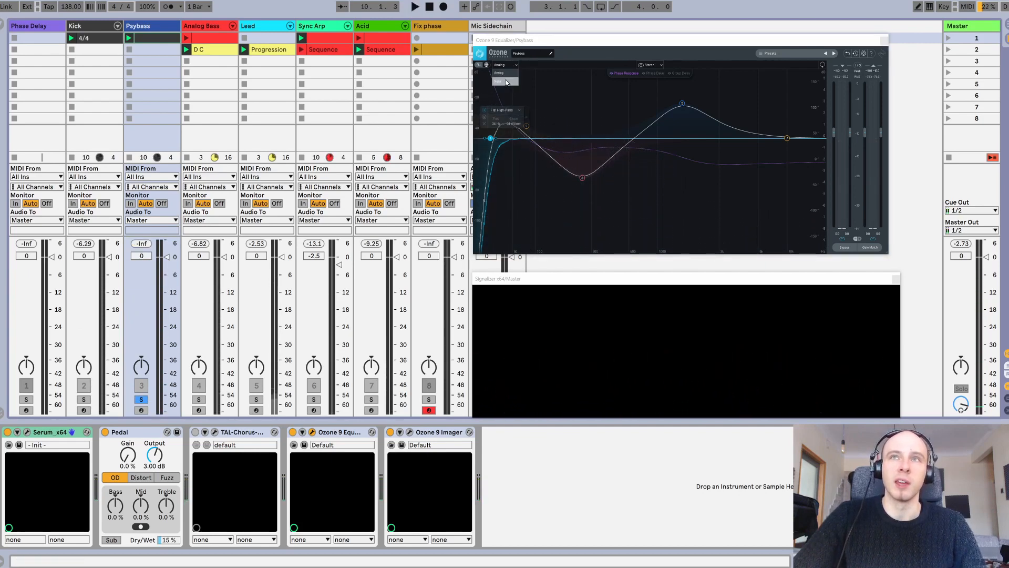
pyautogui.click(507, 82)
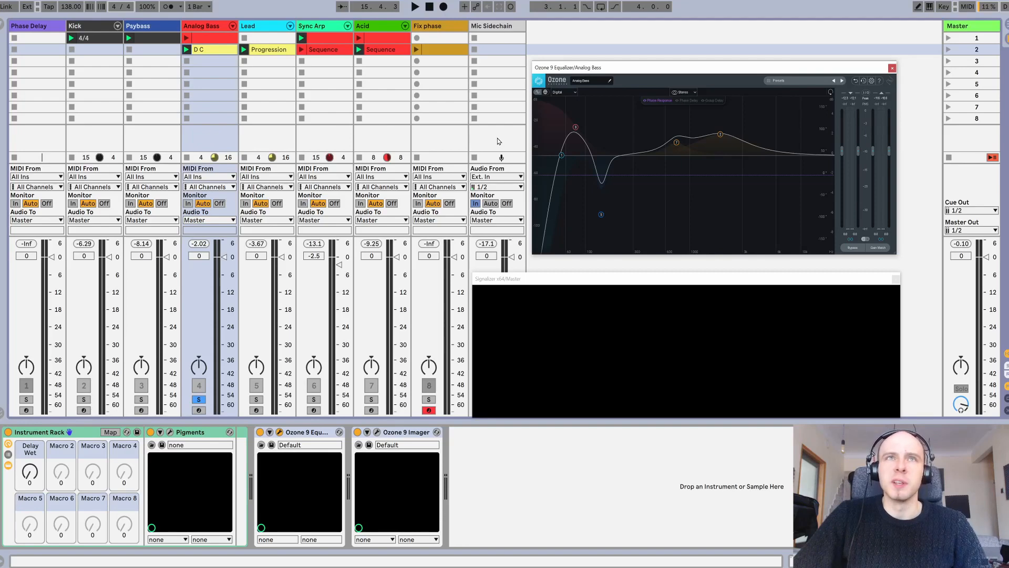
# Play the Analog Bass clip D C and change its Ozone equalizer to Analog mode
pyautogui.click(187, 50)
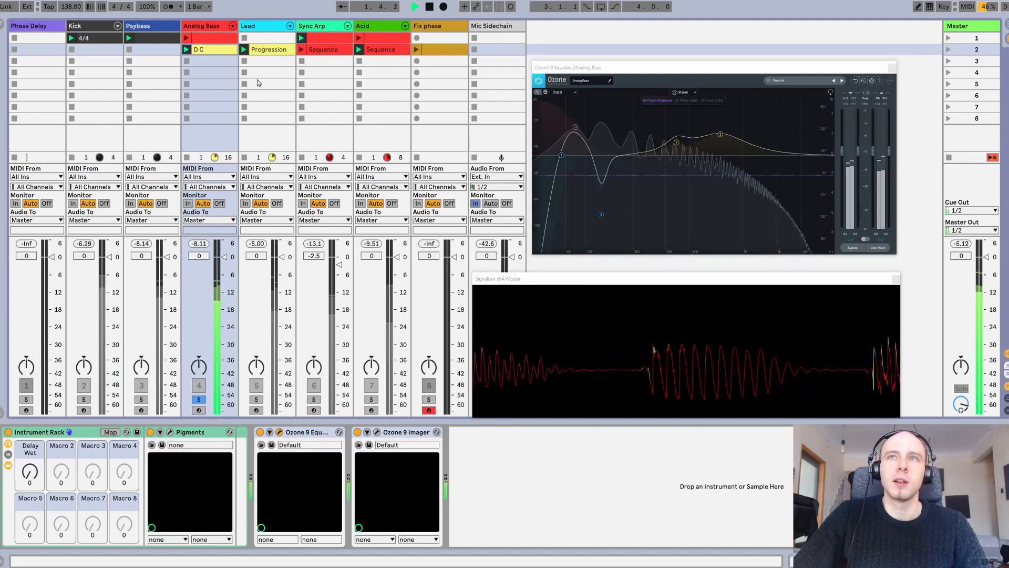
pyautogui.click(575, 94)
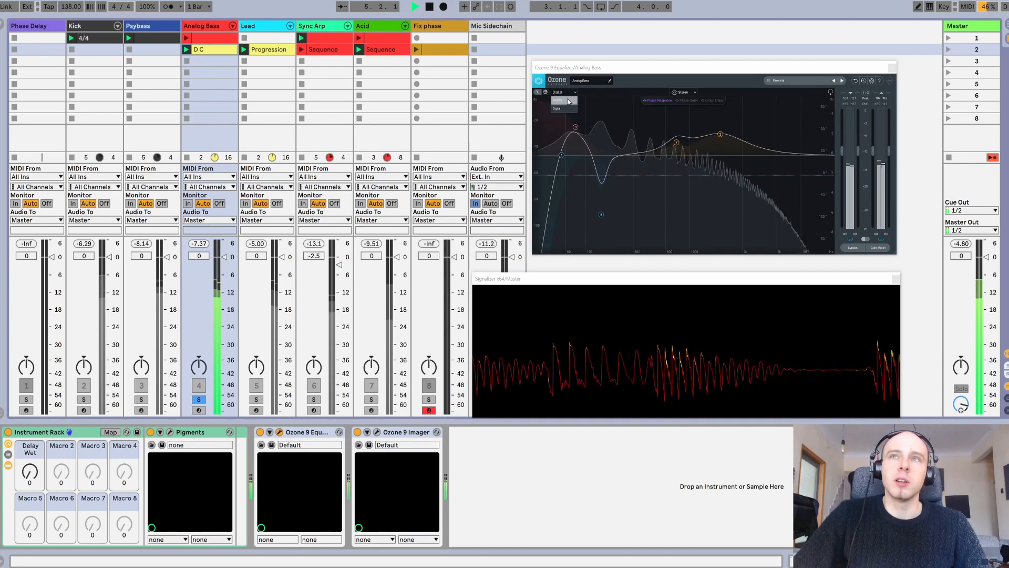
pyautogui.click(569, 101)
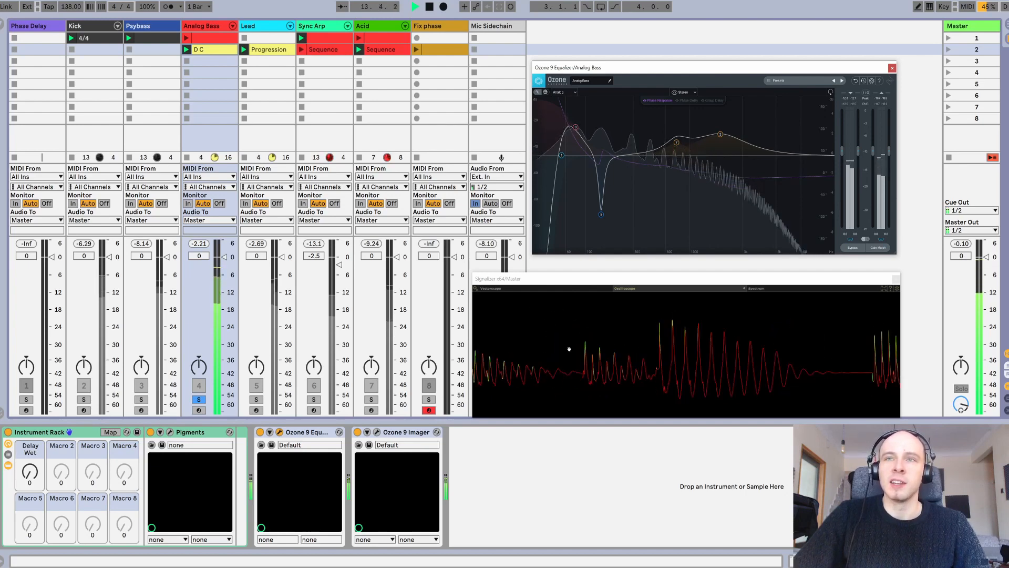
# Compare the Analog Bass waveform by changing the equalizer to Digital and back to Analog
pyautogui.click(564, 92)
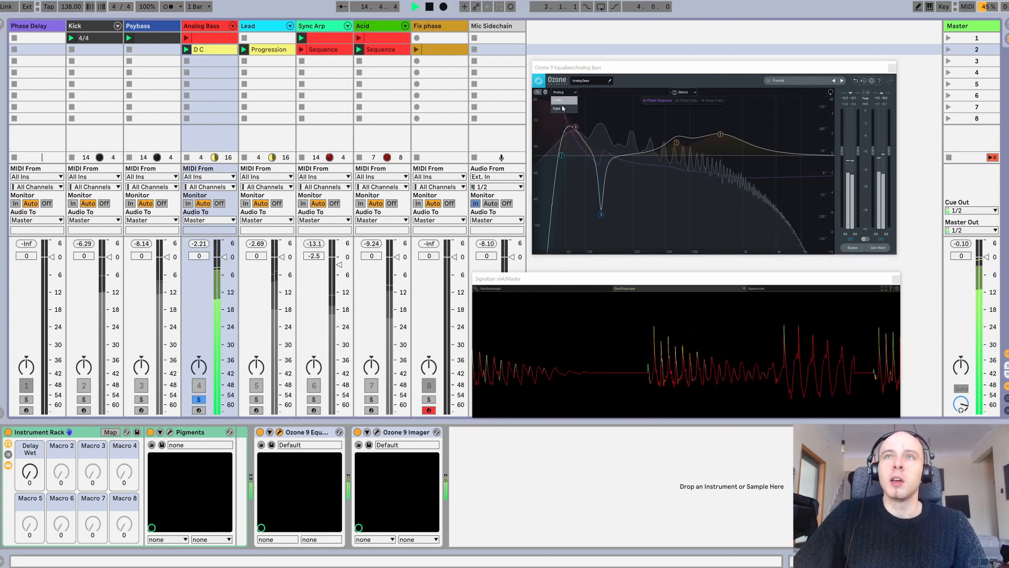
pyautogui.click(561, 108)
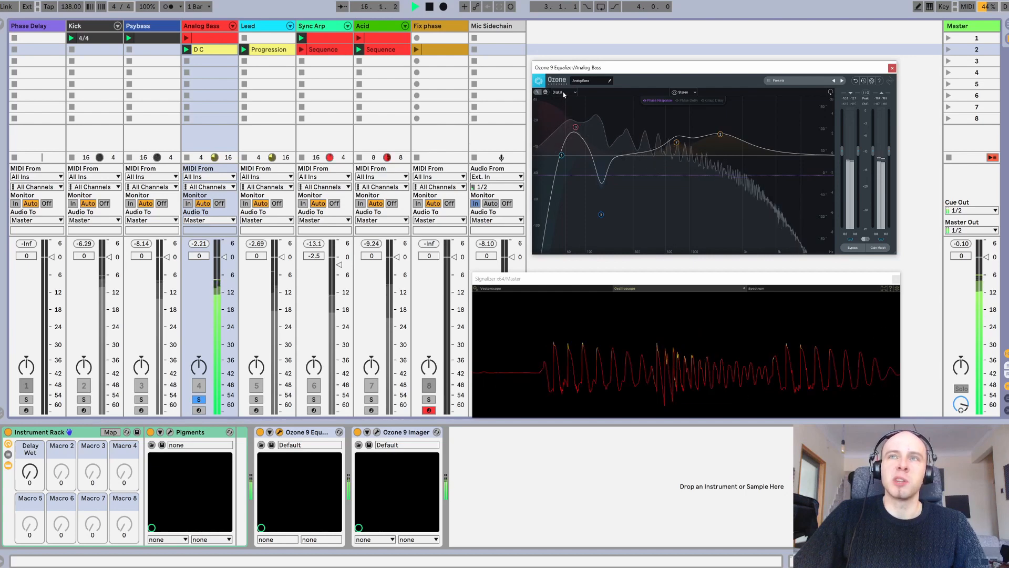
pyautogui.click(563, 93)
pyautogui.click(562, 100)
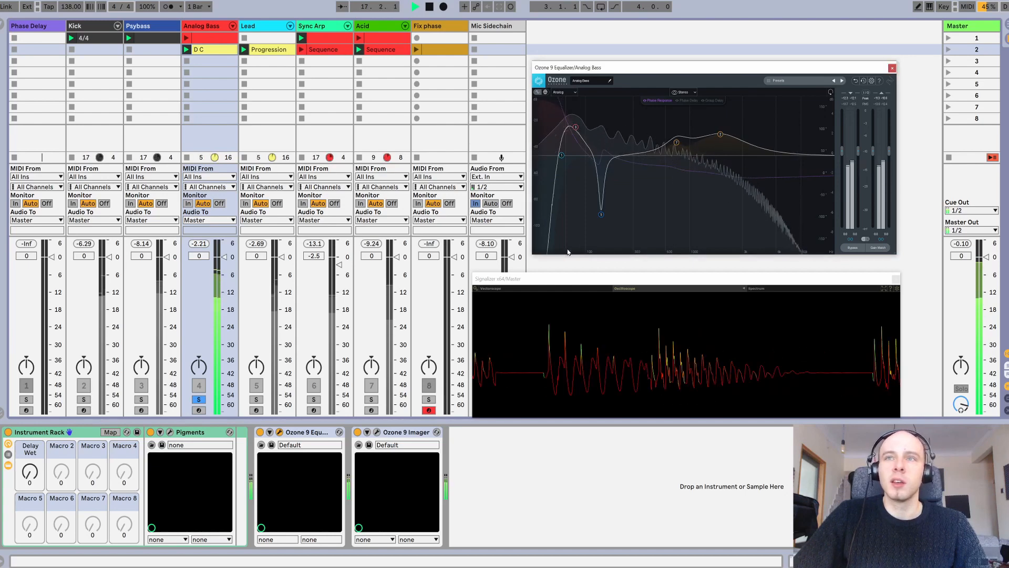
# Switch the Analog Bass equalizer to Digital mode
pyautogui.click(560, 94)
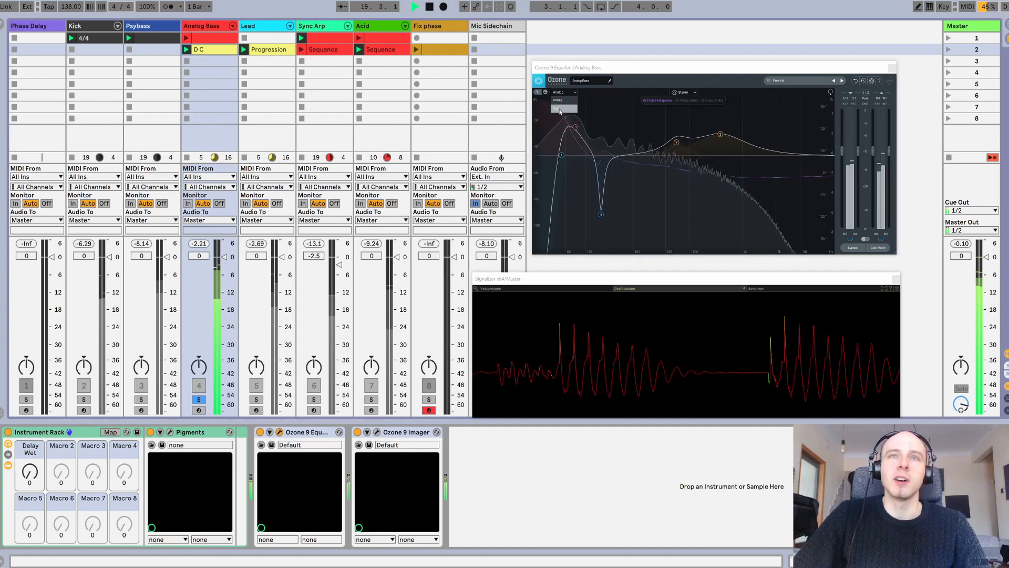
pyautogui.click(560, 110)
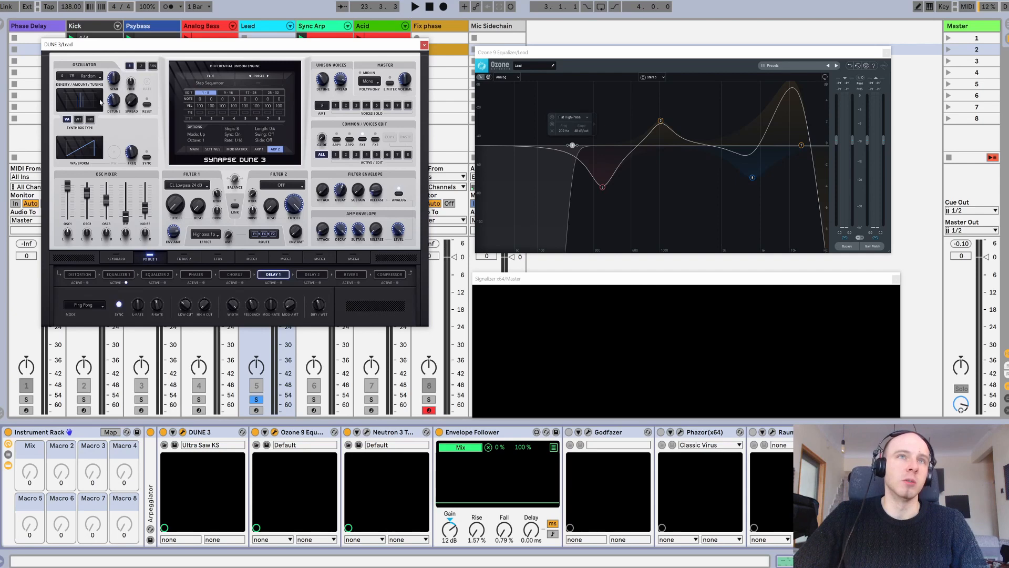
# Play the Lead track, enable its Godfazer and Phazor(x64) effects and show both plugin windows side by side
pyautogui.press('space')
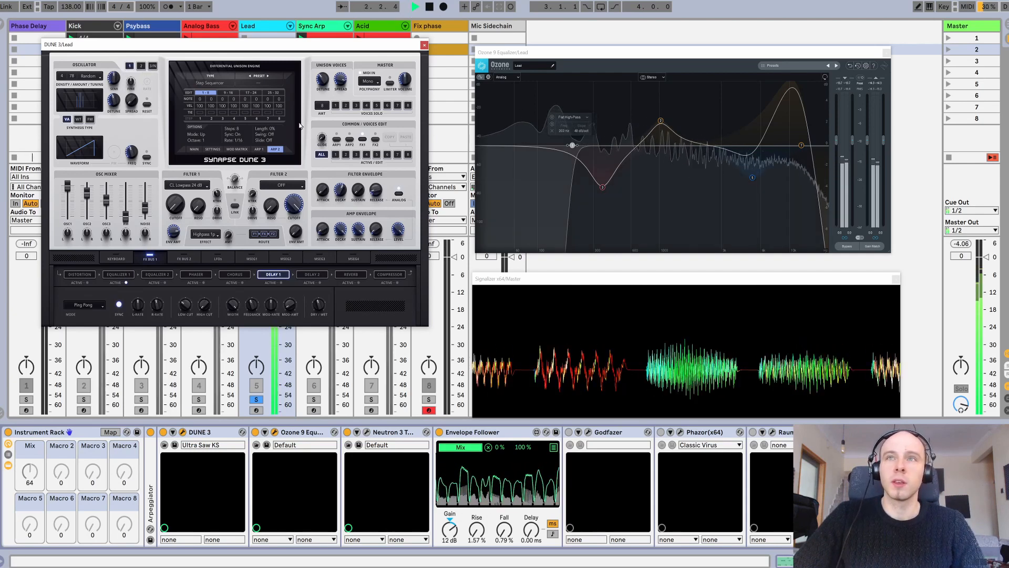
pyautogui.click(569, 433)
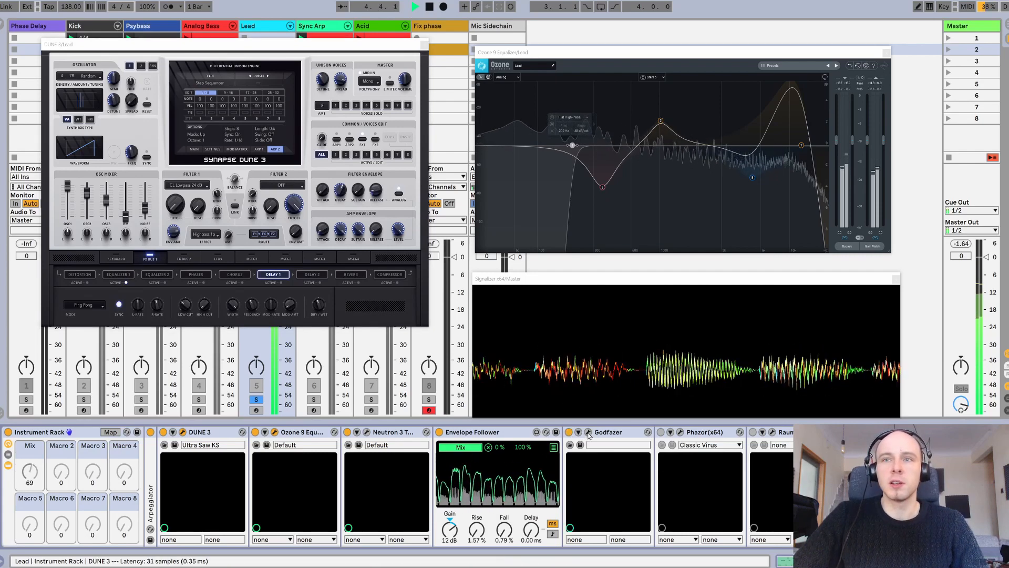
pyautogui.click(588, 433)
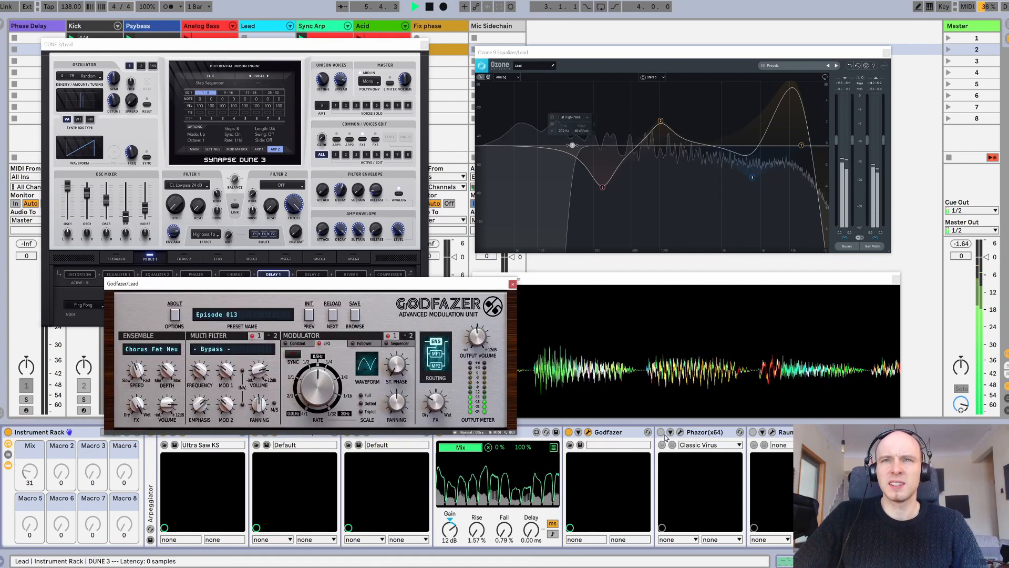
pyautogui.click(660, 433)
pyautogui.click(680, 432)
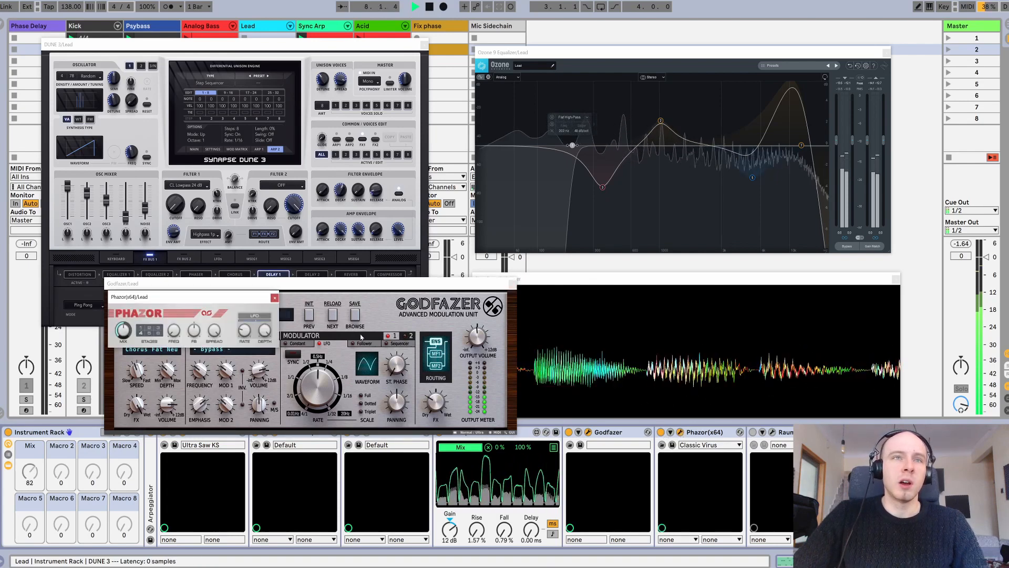
pyautogui.moveTo(218, 300); pyautogui.dragTo(172, 312)
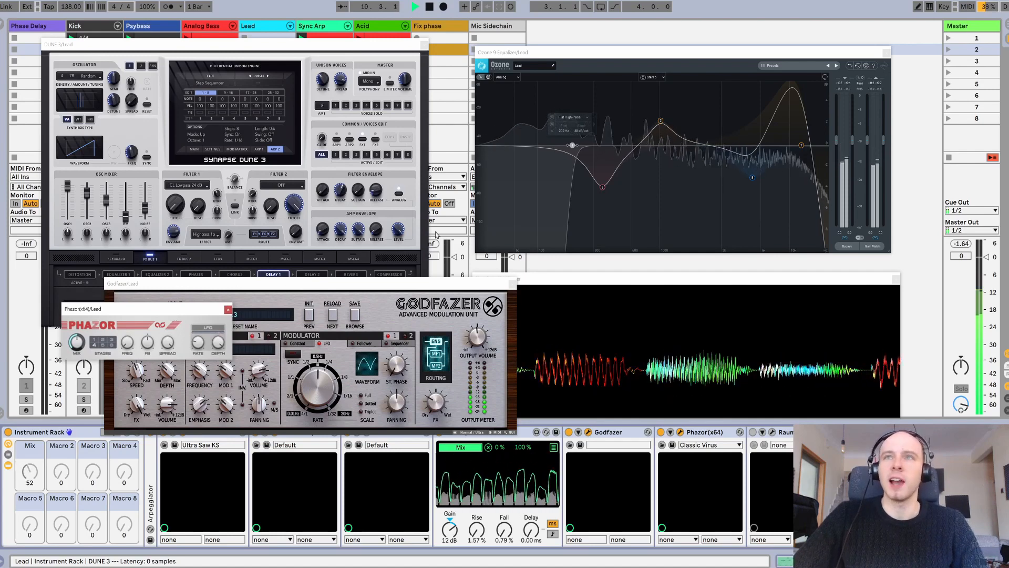
# Compare the Lead with its equalizer's Flat High-Pass band on and off, and toggle the Raum effect
pyautogui.click(553, 121)
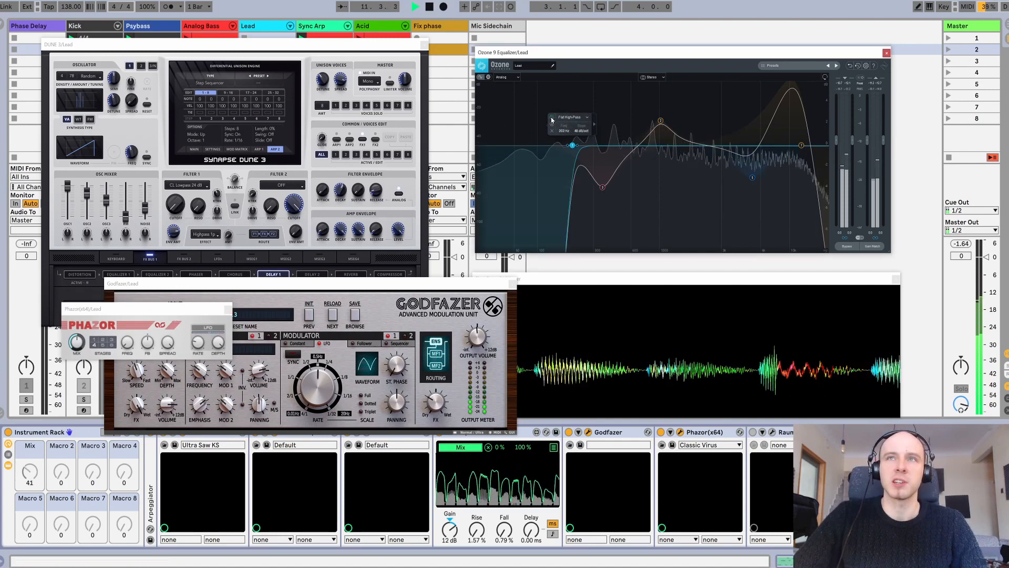
pyautogui.click(552, 118)
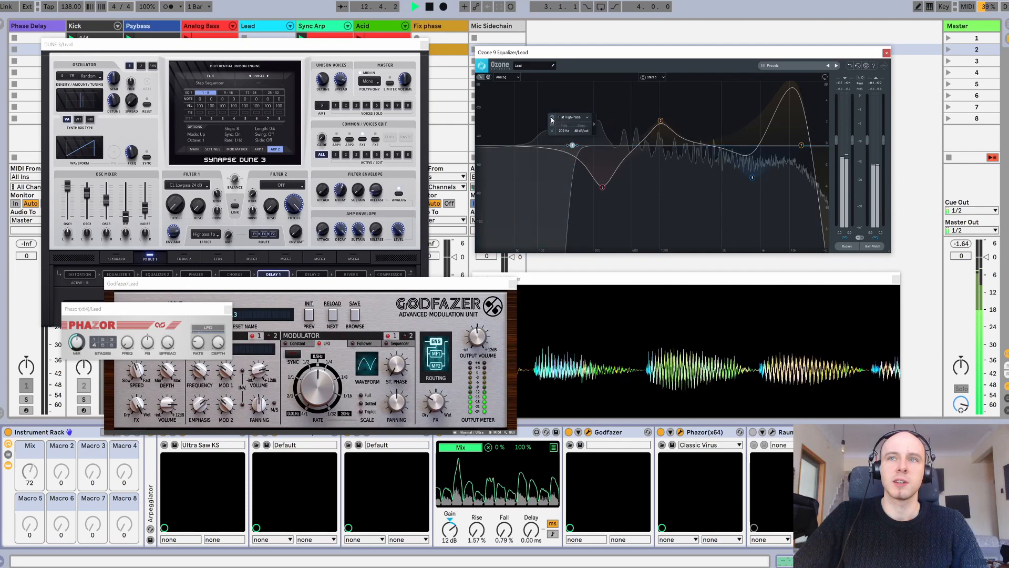
pyautogui.click(552, 119)
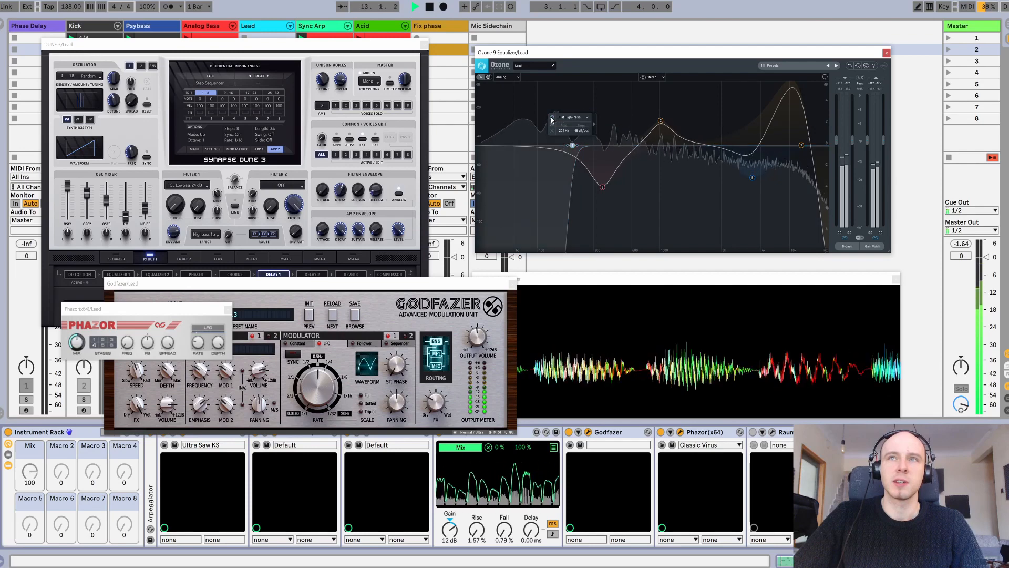
pyautogui.click(753, 432)
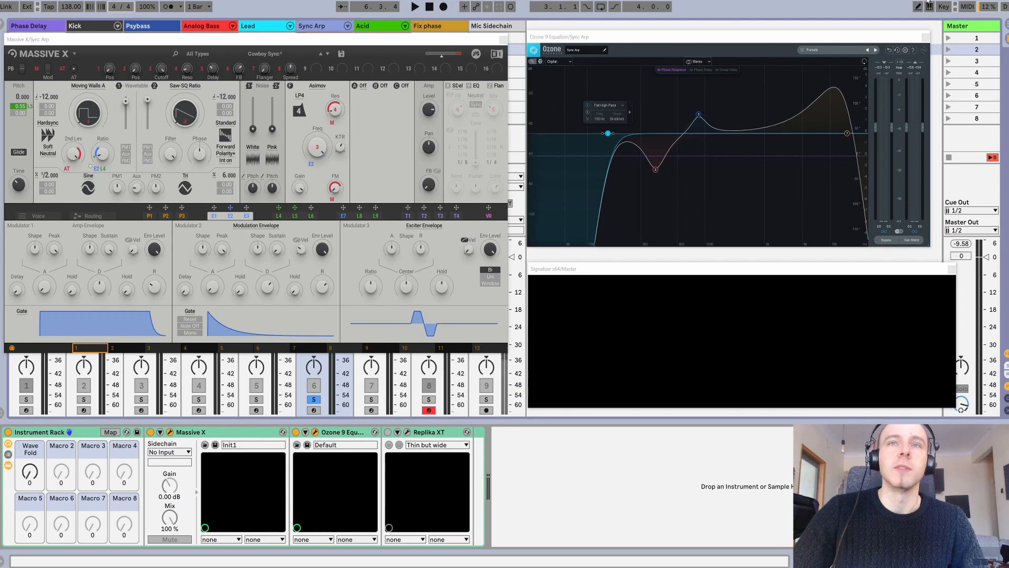
# Play the Sync Arp and compare its waveform with the Digital equalizer's Flat High-Pass band off and on
pyautogui.press('space')
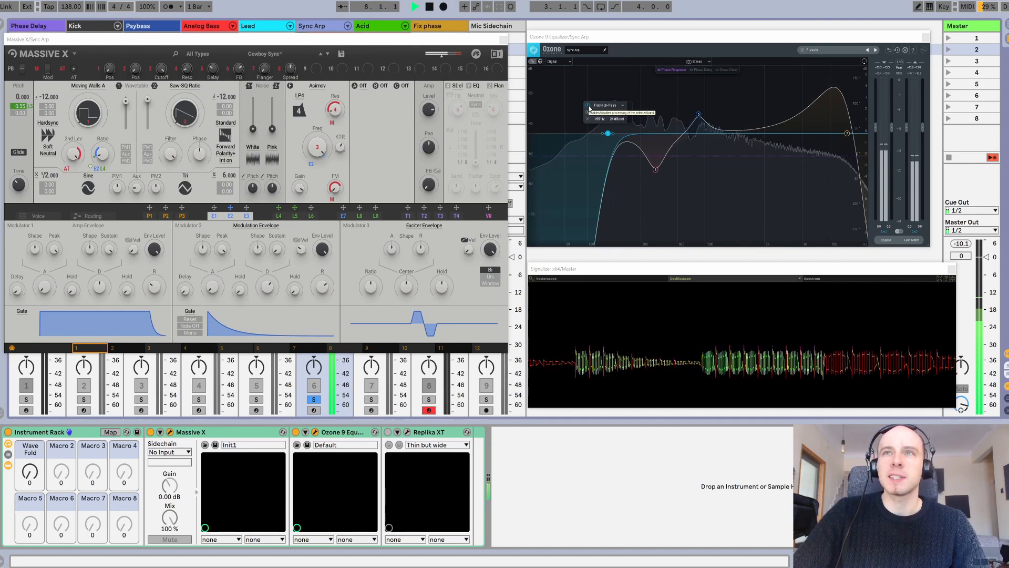
pyautogui.click(589, 106)
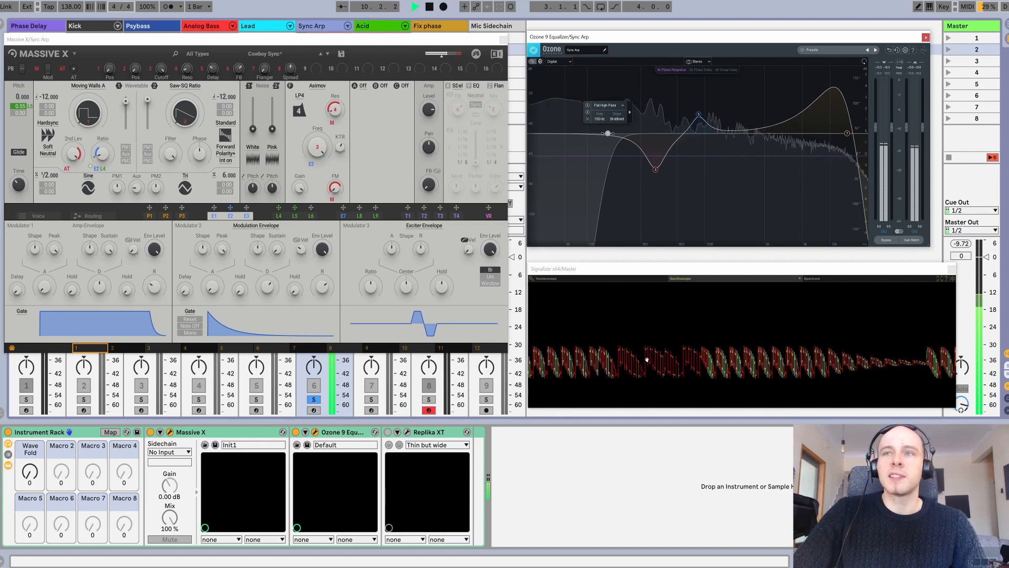
pyautogui.click(587, 107)
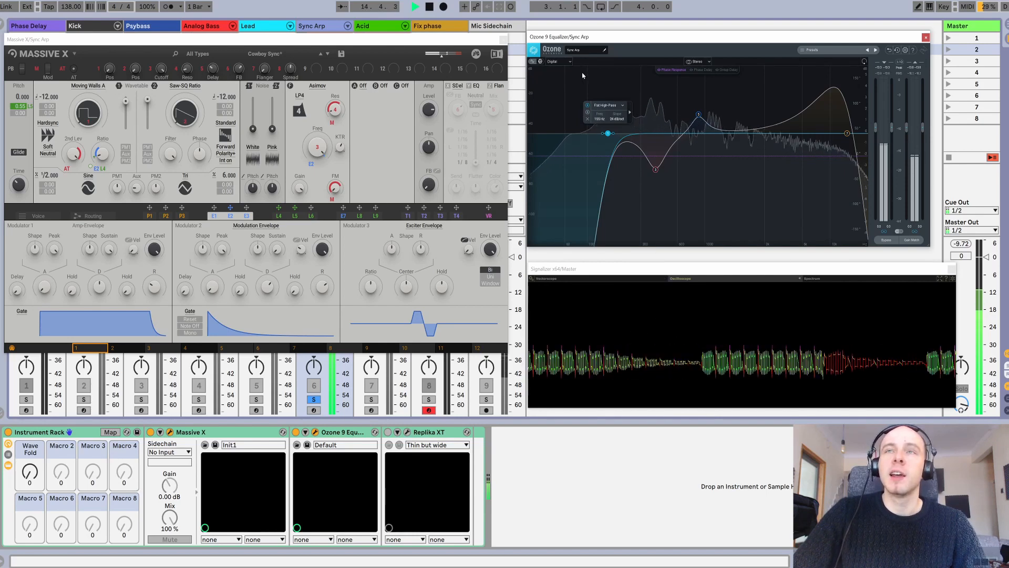
# Change the Sync Arp equalizer to Analog mode and move its high-pass band to a slightly higher frequency
pyautogui.click(570, 62)
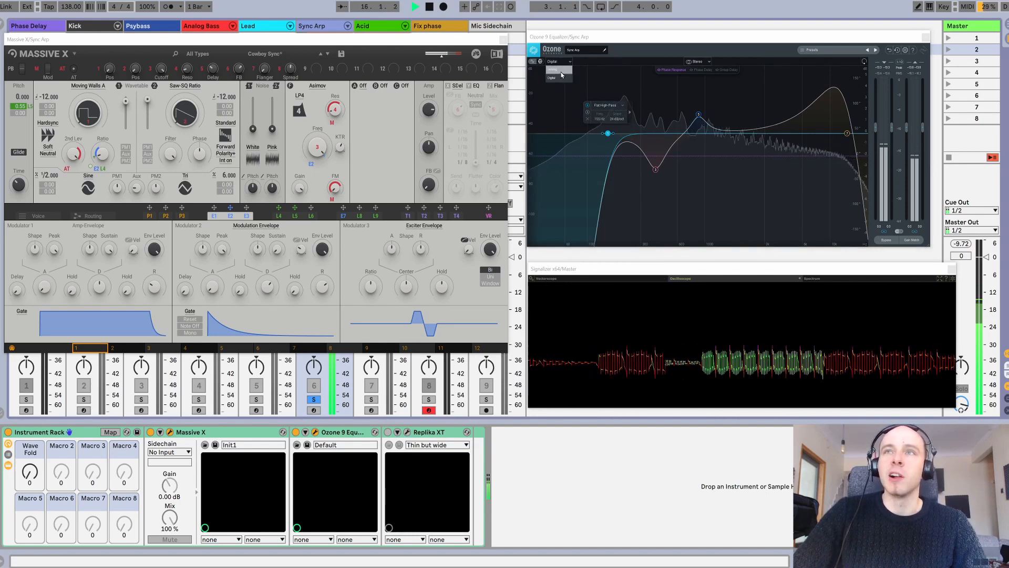
pyautogui.click(561, 70)
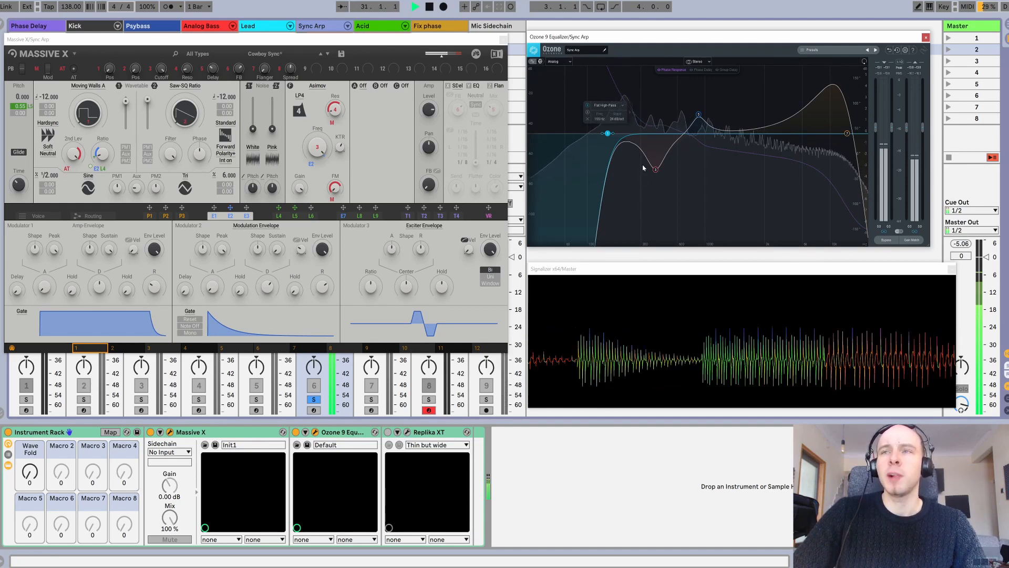
pyautogui.moveTo(608, 137)
pyautogui.mouseDown()
pyautogui.moveTo(553, 136)
pyautogui.moveTo(660, 137)
pyautogui.moveTo(562, 140)
pyautogui.moveTo(613, 137)
pyautogui.mouseUp()
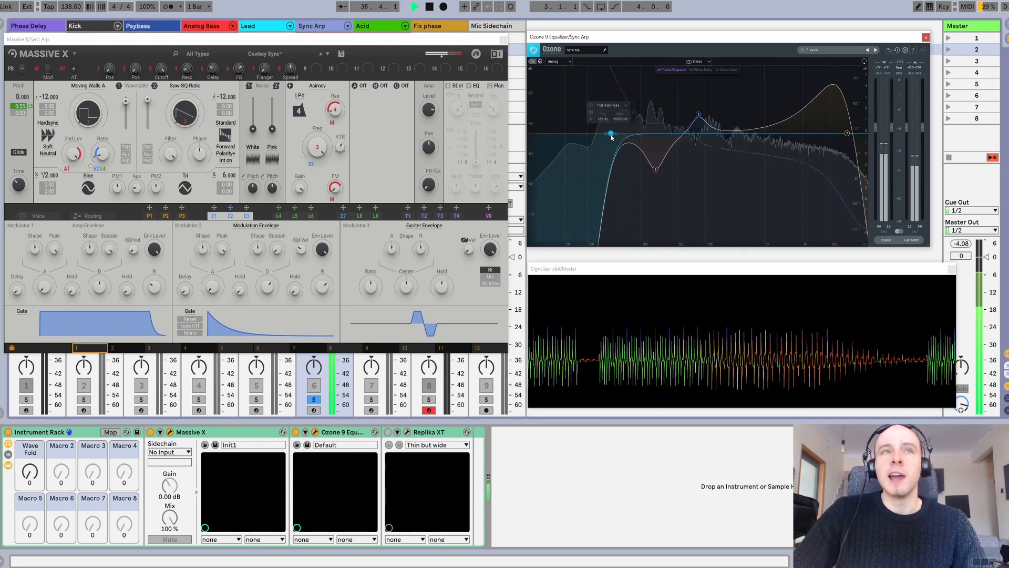
# Compare the Sync Arp with Wave Fold at 57 in Analog and Digital equalizer modes, lower Wave Fold and stop playback
pyautogui.moveTo(29, 480); pyautogui.dragTo(29, 475)
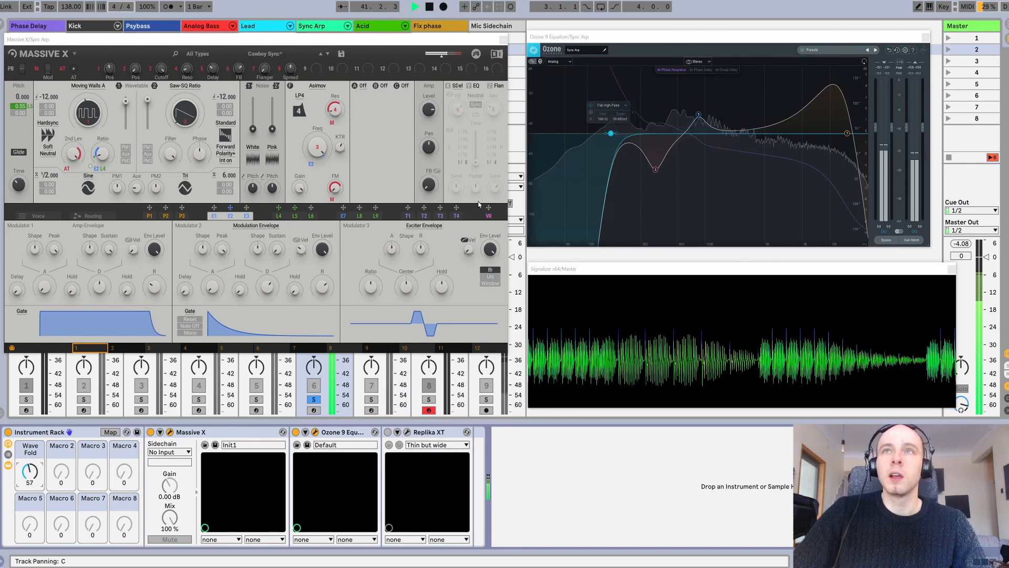
pyautogui.click(558, 79)
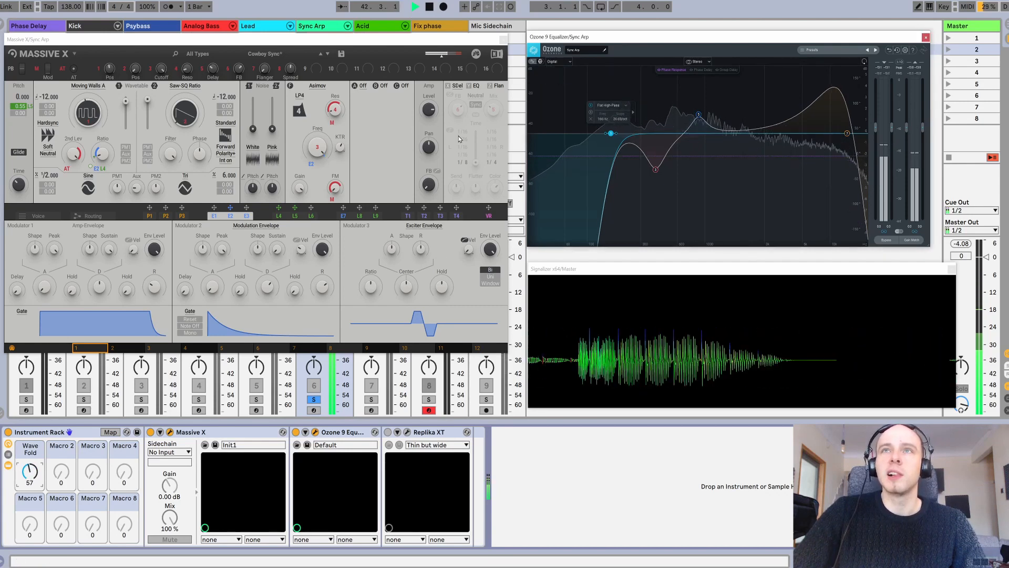
pyautogui.moveTo(27, 479)
pyautogui.mouseDown()
pyautogui.moveTo(27, 435)
pyautogui.moveTo(26, 499)
pyautogui.mouseUp()
pyautogui.press('space')
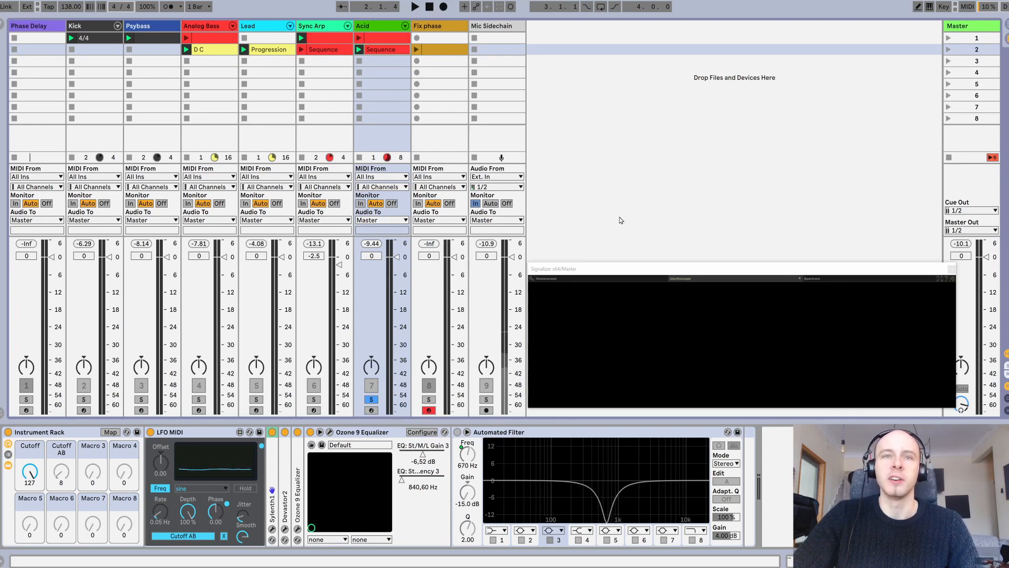
# Play the Acid track and compare its waveform with the Automated Filter on and off
pyautogui.press('space')
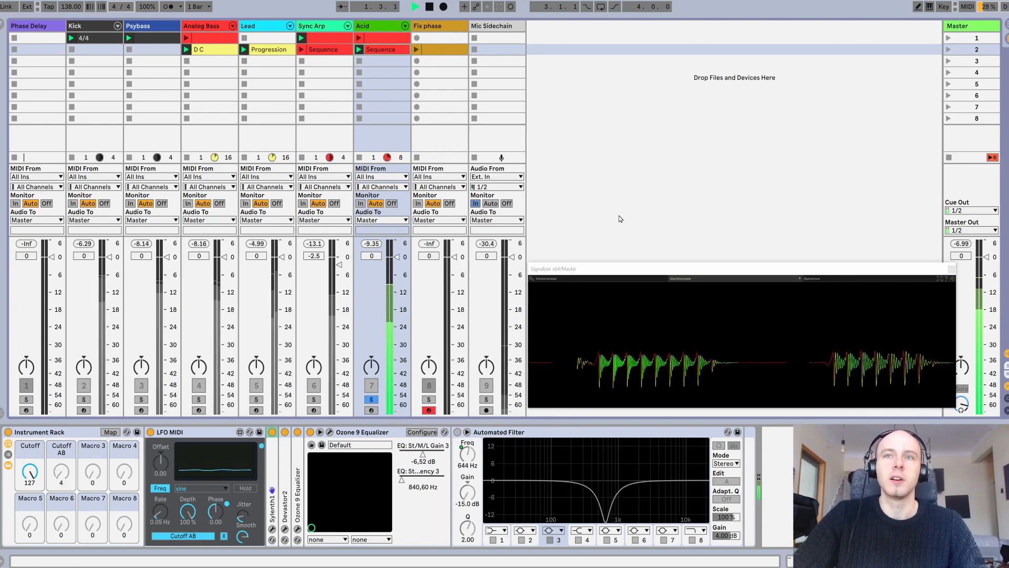
pyautogui.click(458, 432)
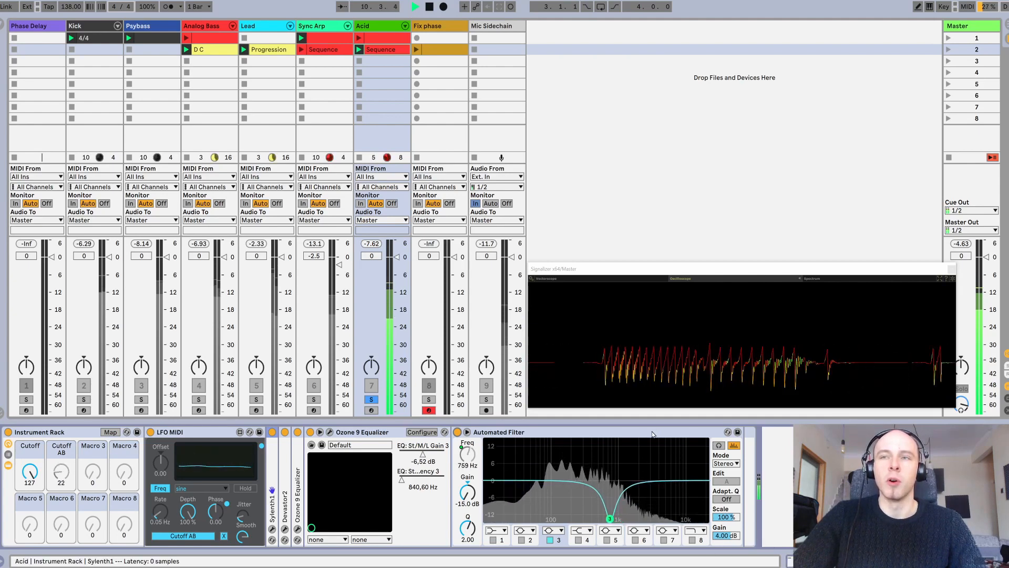
pyautogui.click(458, 432)
pyautogui.click(457, 433)
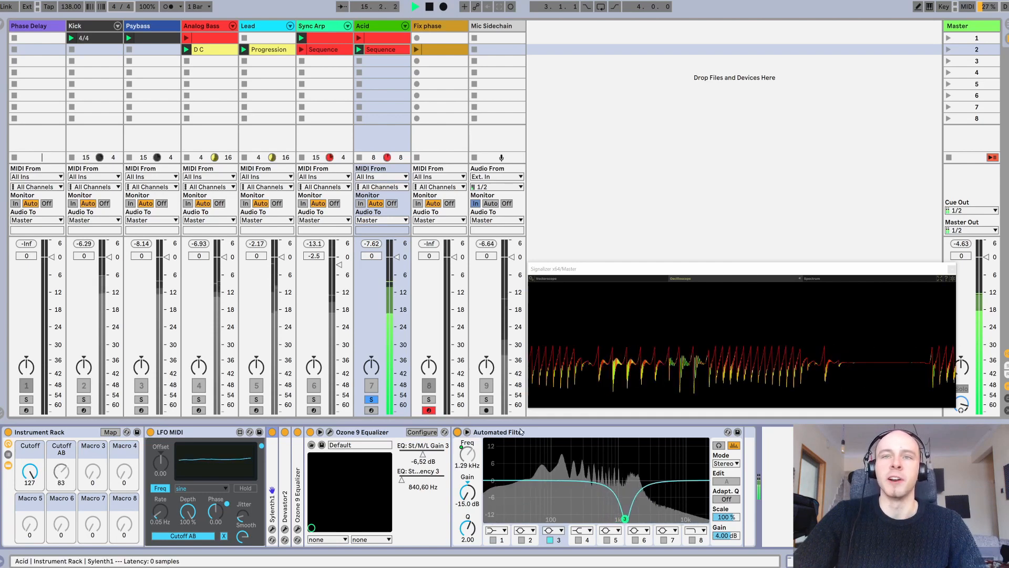
pyautogui.click(458, 433)
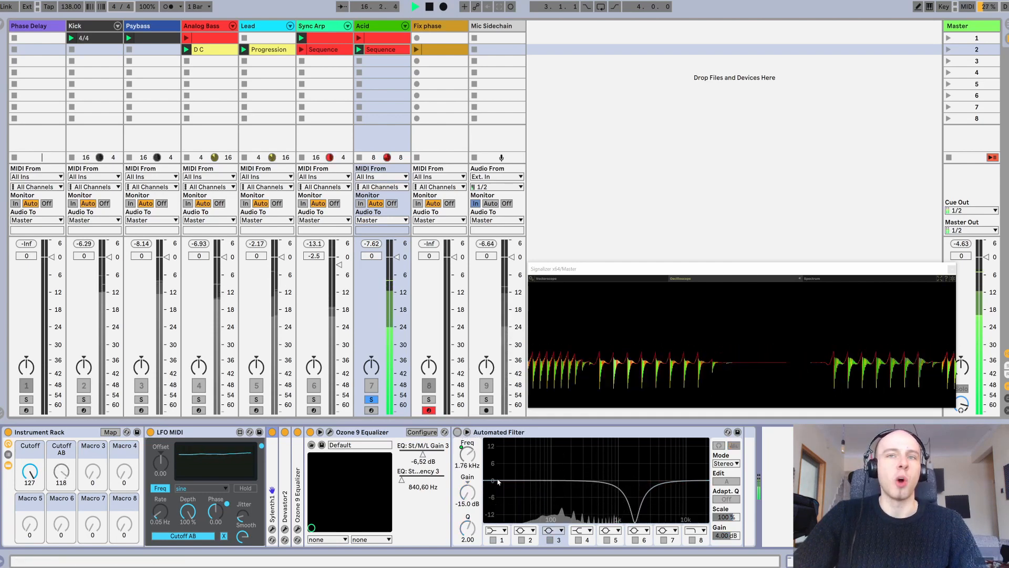
# Open the Acid track's Ozone 9 Equalizer, place its window above the oscilloscope and enlarge it
pyautogui.click(330, 432)
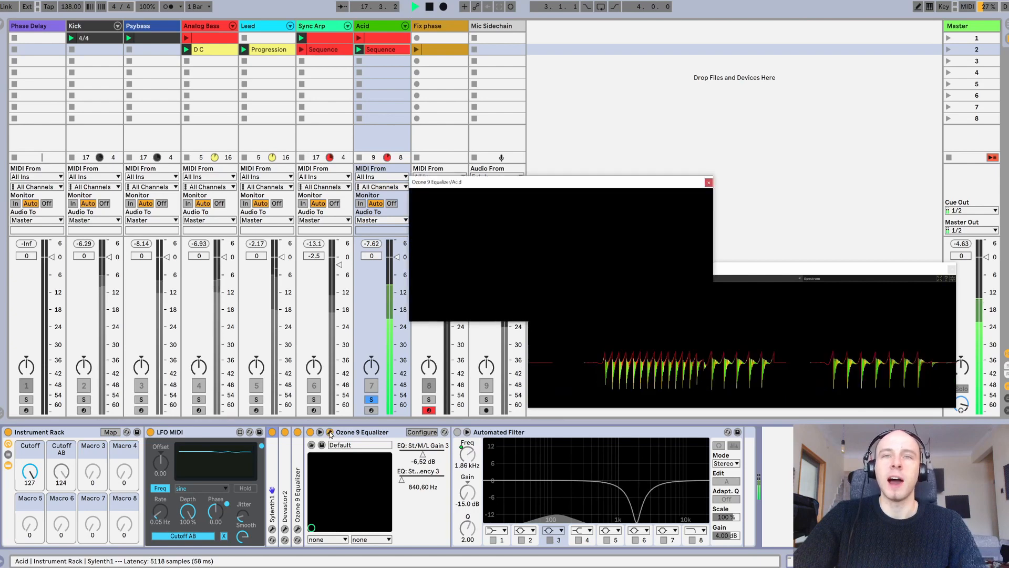
pyautogui.moveTo(562, 189); pyautogui.dragTo(687, 41)
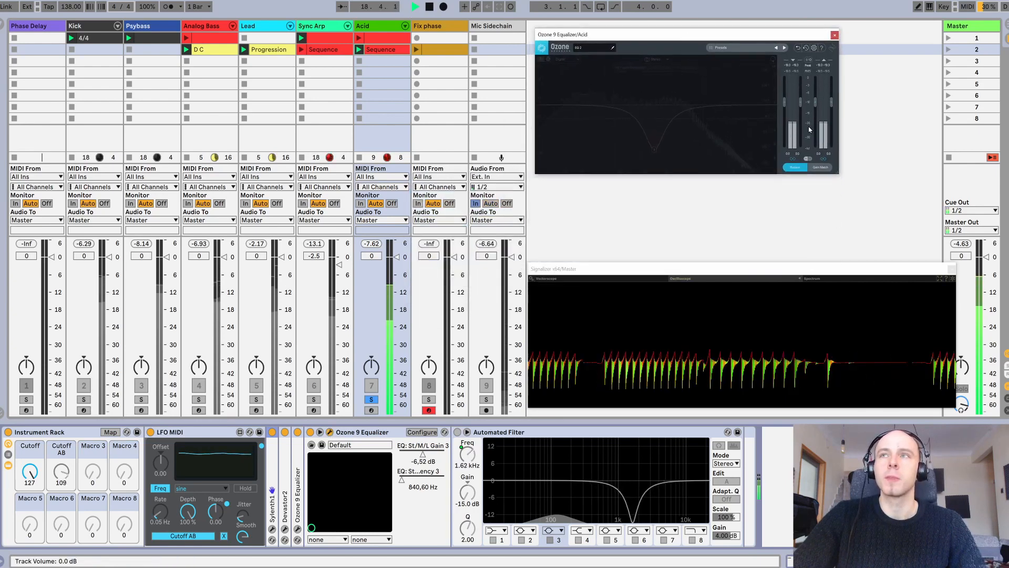
pyautogui.moveTo(837, 177); pyautogui.dragTo(923, 237)
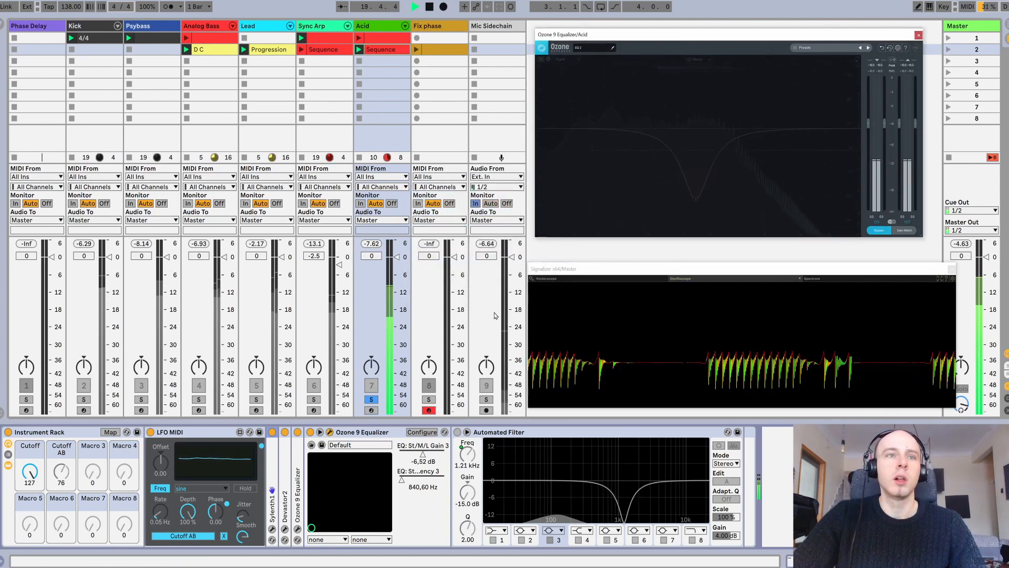
# Map the Ozone 9 Equalizer's EQ: St/M/L Frequency 3 to the Cutoff AB macro and turn off the equalizer's bypass
pyautogui.click(110, 432)
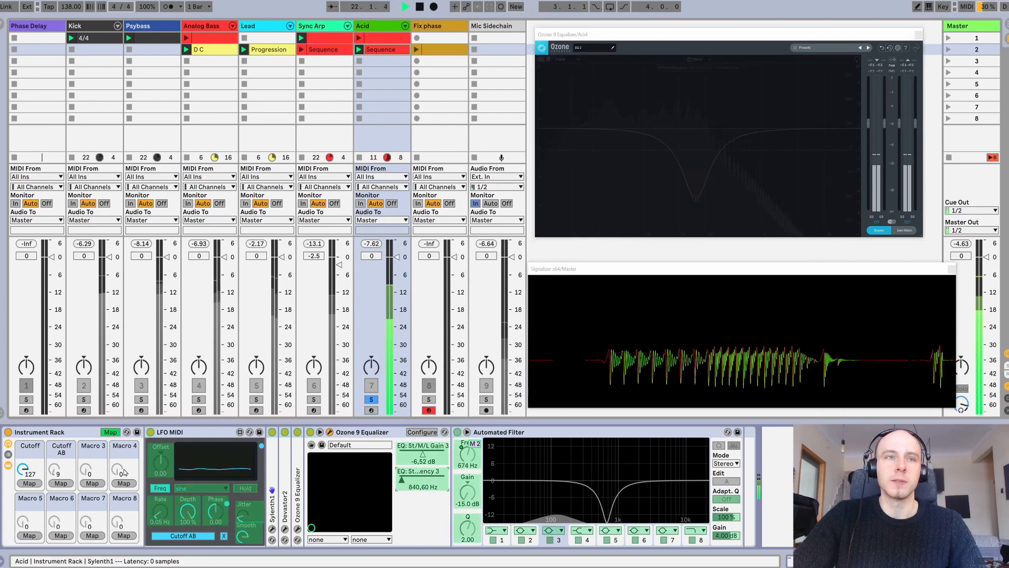
pyautogui.click(61, 483)
pyautogui.click(2, 39)
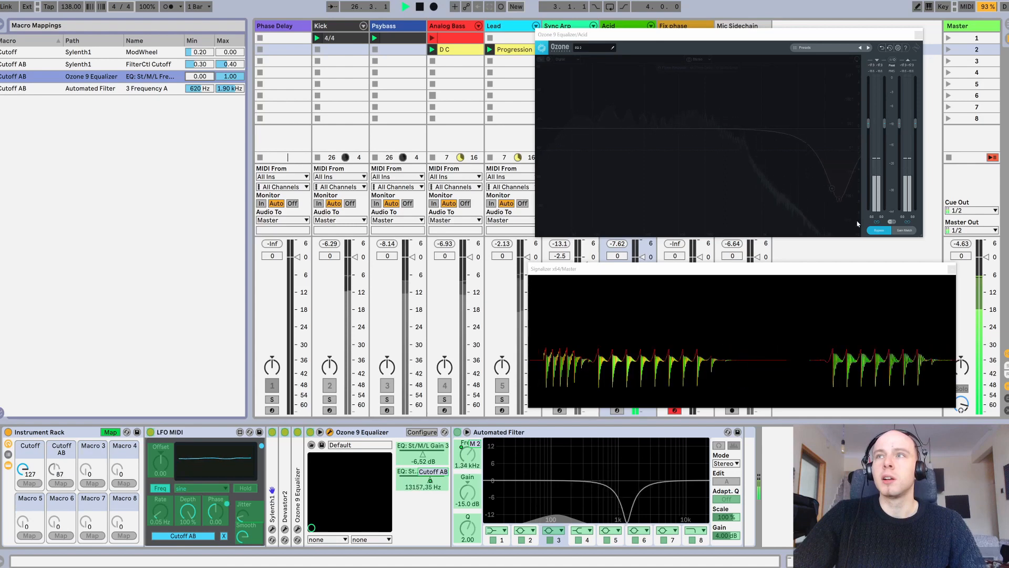
pyautogui.click(879, 230)
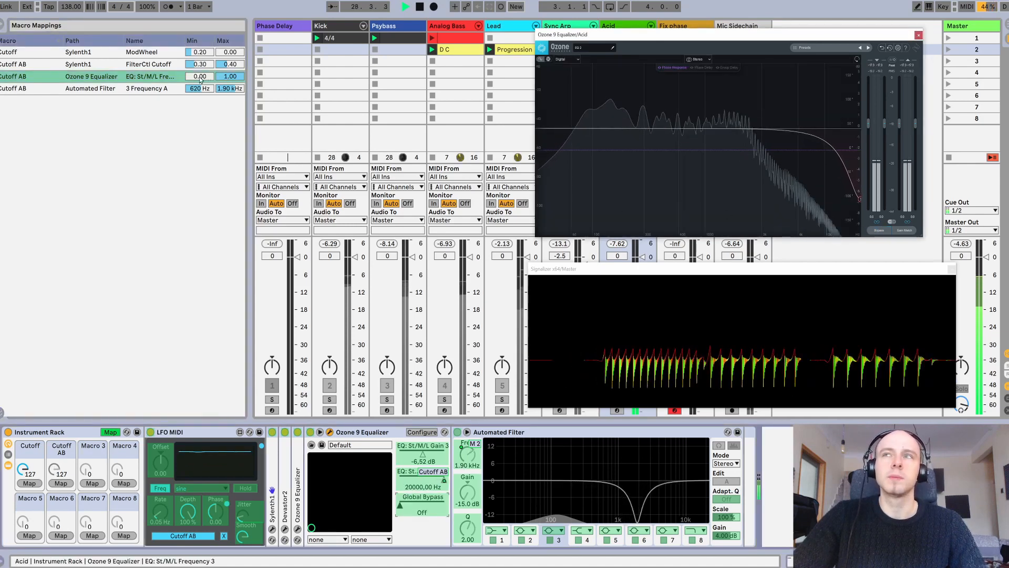
# Limit the Frequency 3 macro mapping to a range of 0.04 to 0.06
pyautogui.click(200, 79)
pyautogui.write('0.0')
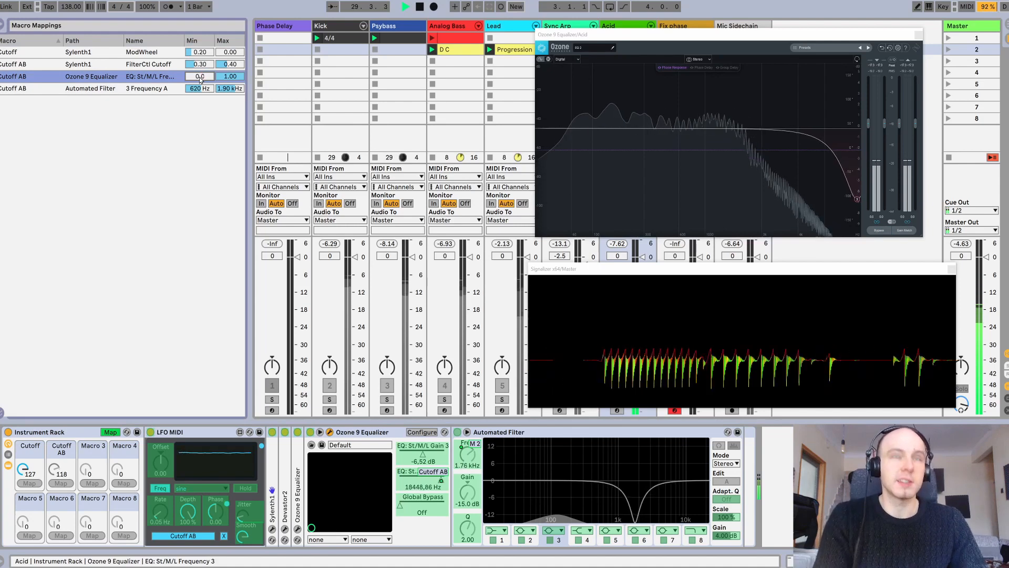
pyautogui.write('4')
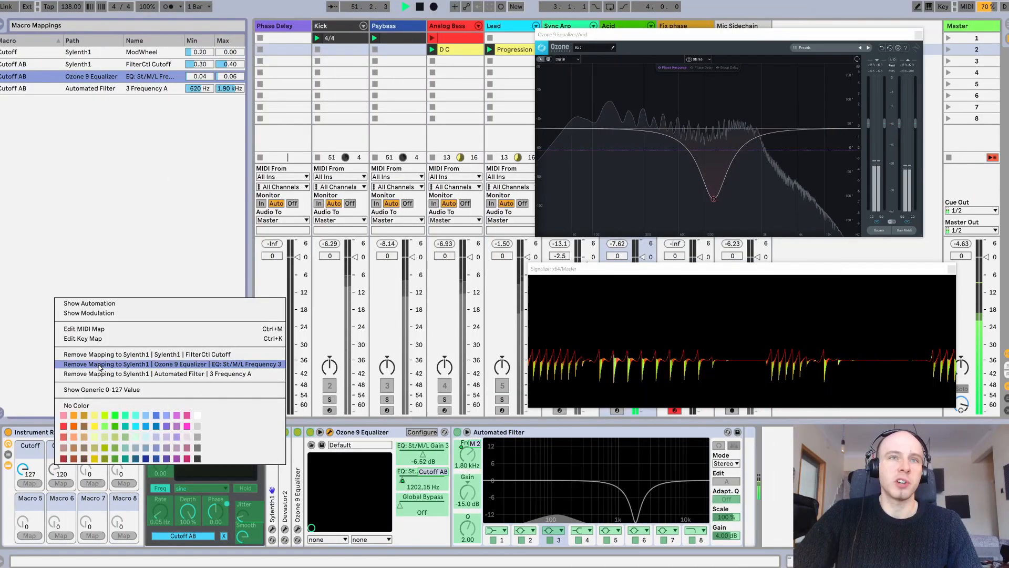
# Remove the Cutoff AB macro's mapping to the Ozone 9 Equalizer's Frequency 3
pyautogui.click(97, 365)
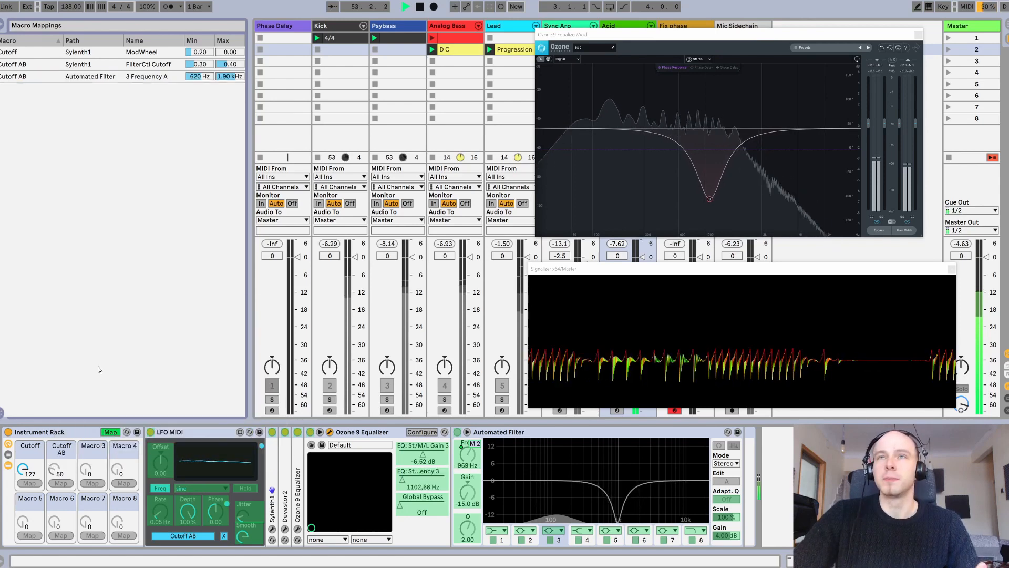